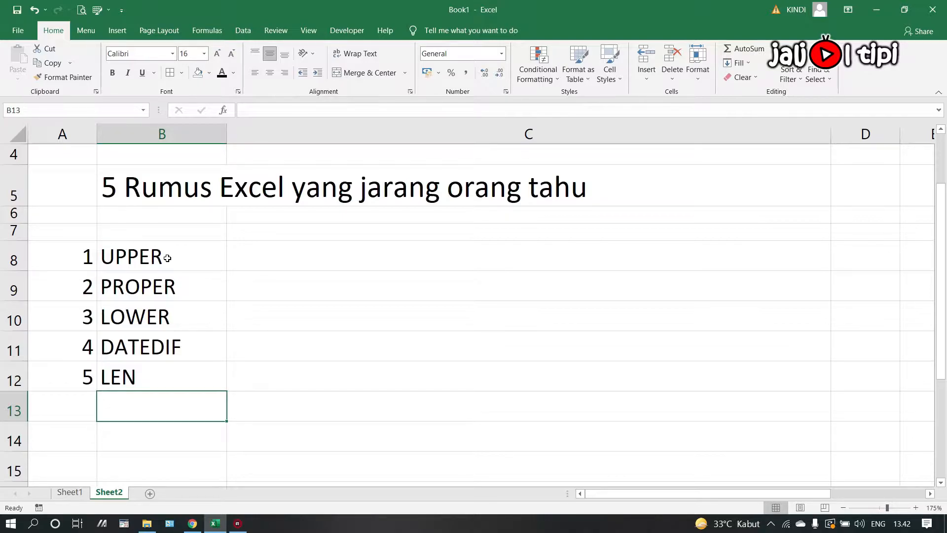
pyautogui.moveTo(168, 258); pyautogui.dragTo(171, 309)
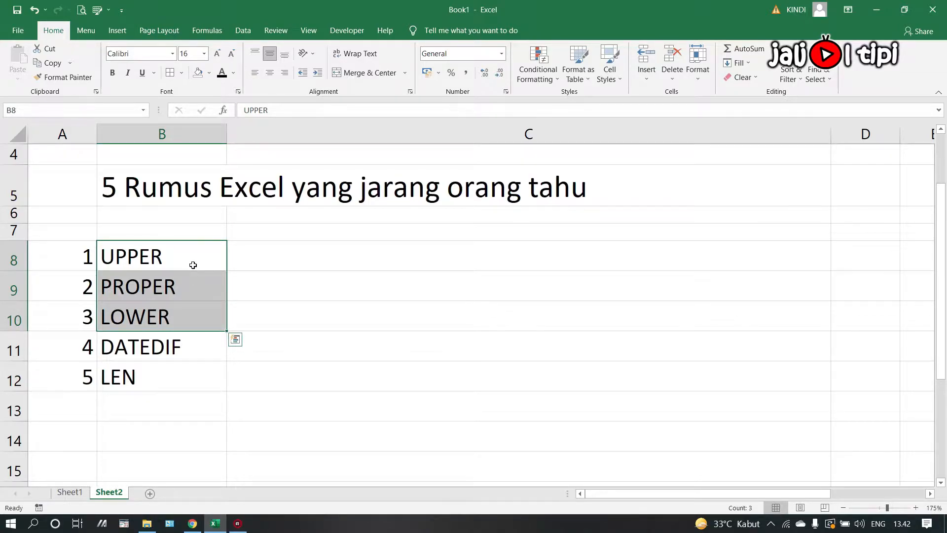
pyautogui.click(142, 347)
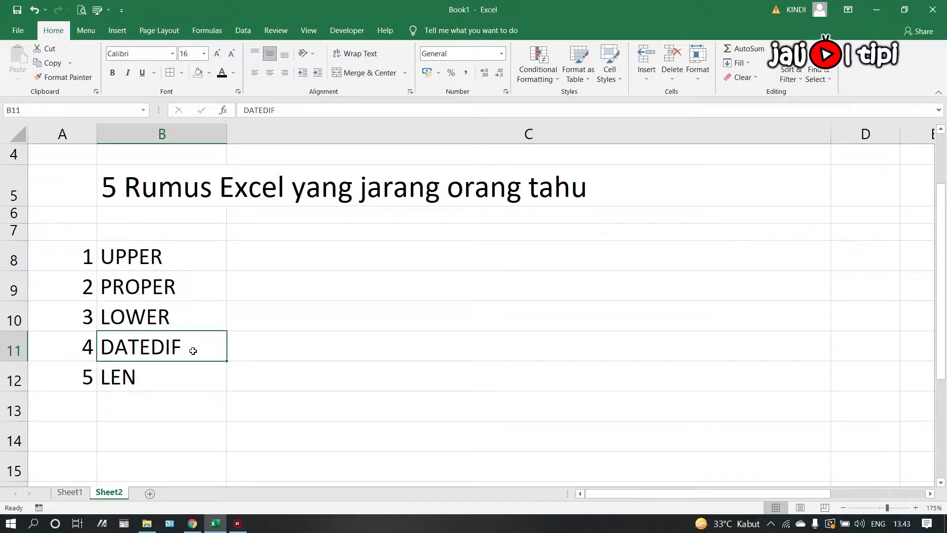
pyautogui.click(165, 375)
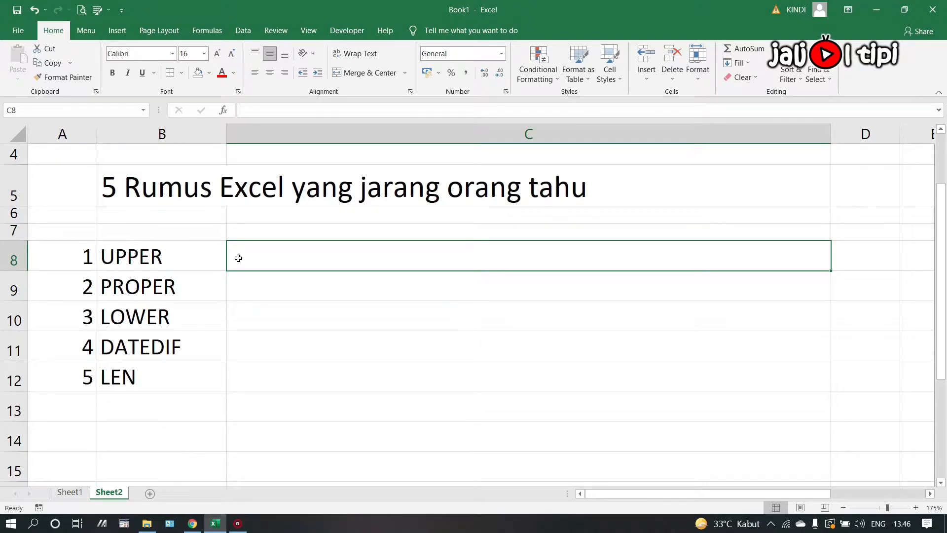
# Enter the formula =UPPER(B5) in cell C8 to convert the title text to capitals.
pyautogui.write('=')
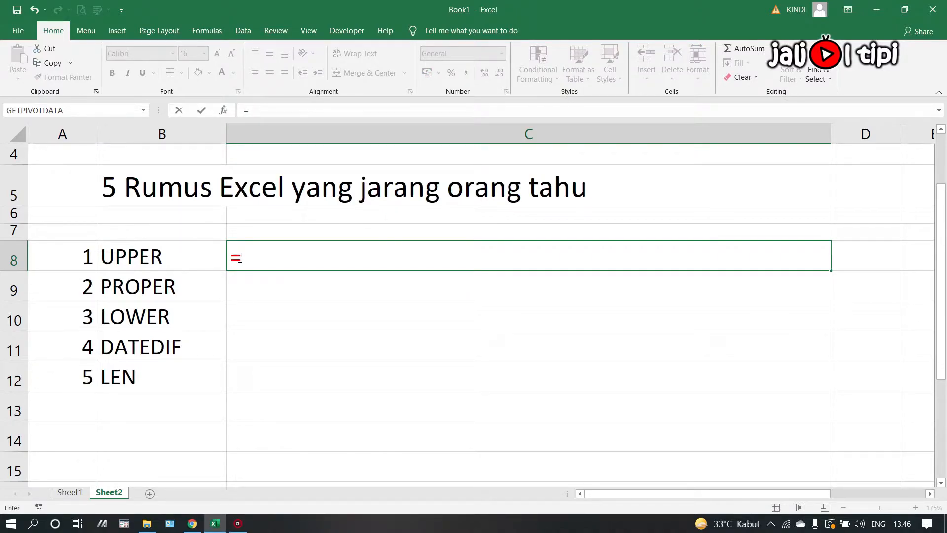
pyautogui.write('UP')
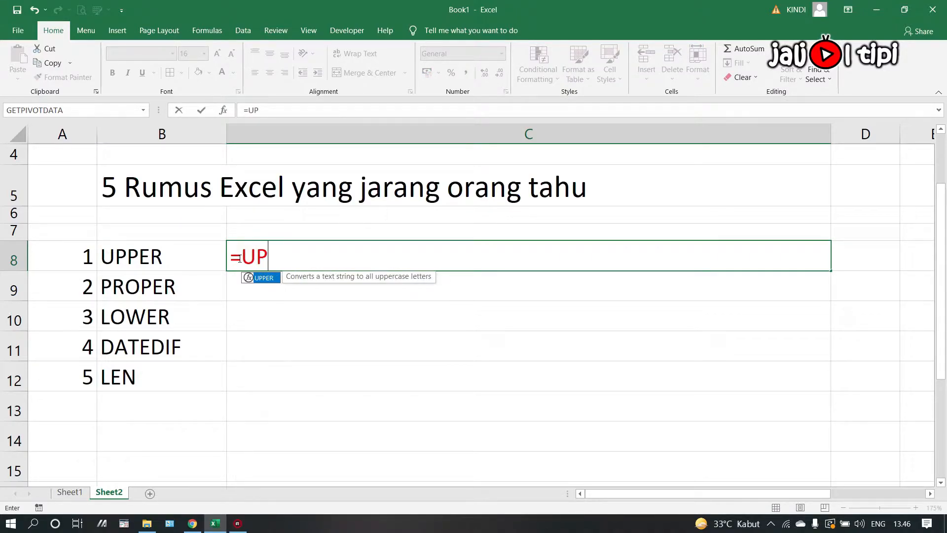
pyautogui.write('PER(')
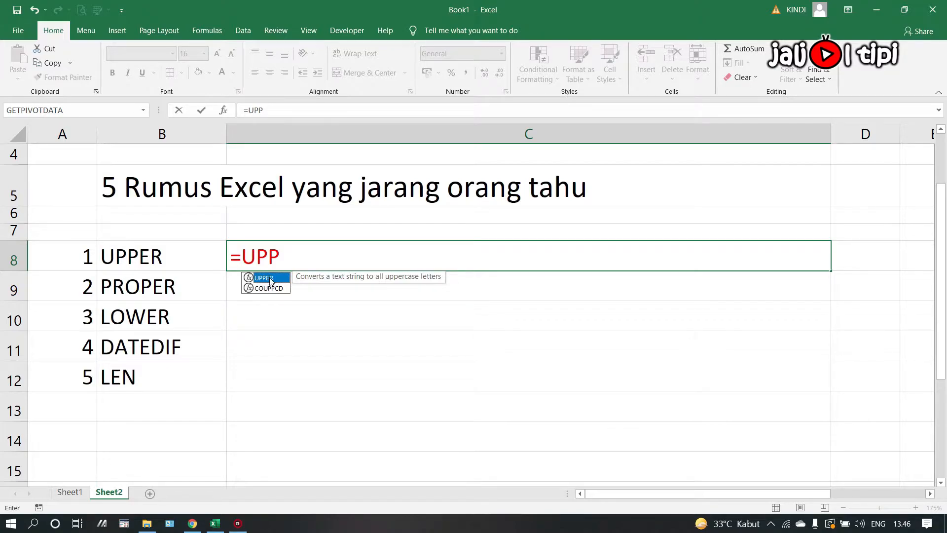
pyautogui.doubleClick(270, 279)
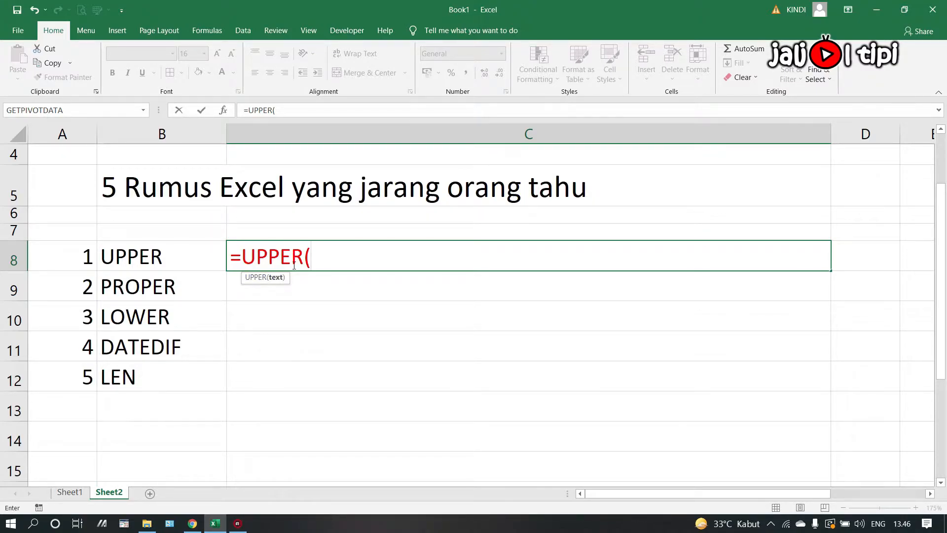
pyautogui.click(158, 189)
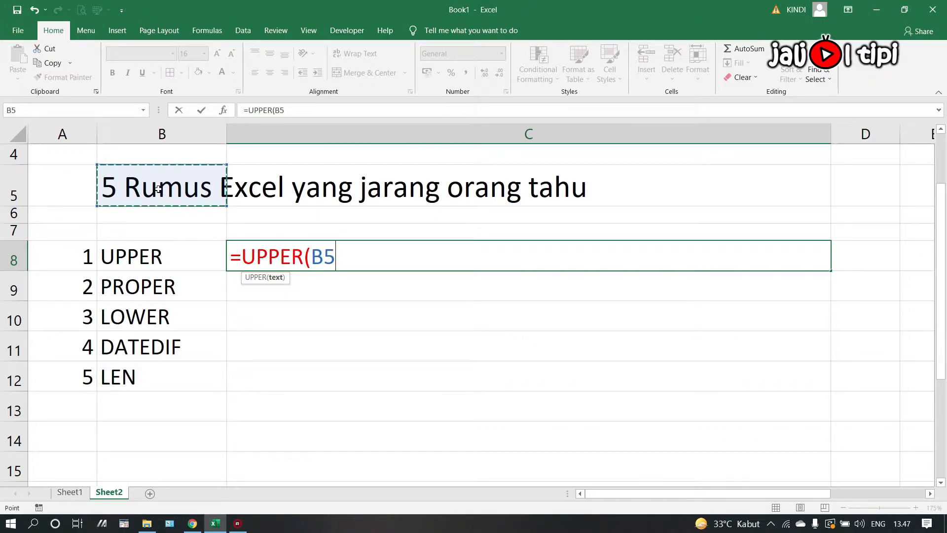
pyautogui.write(')')
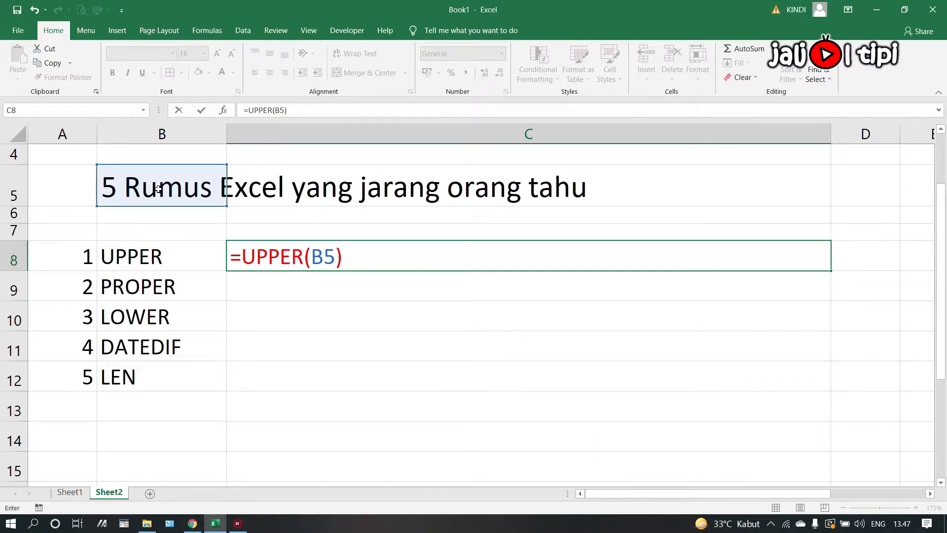
pyautogui.press('Return')
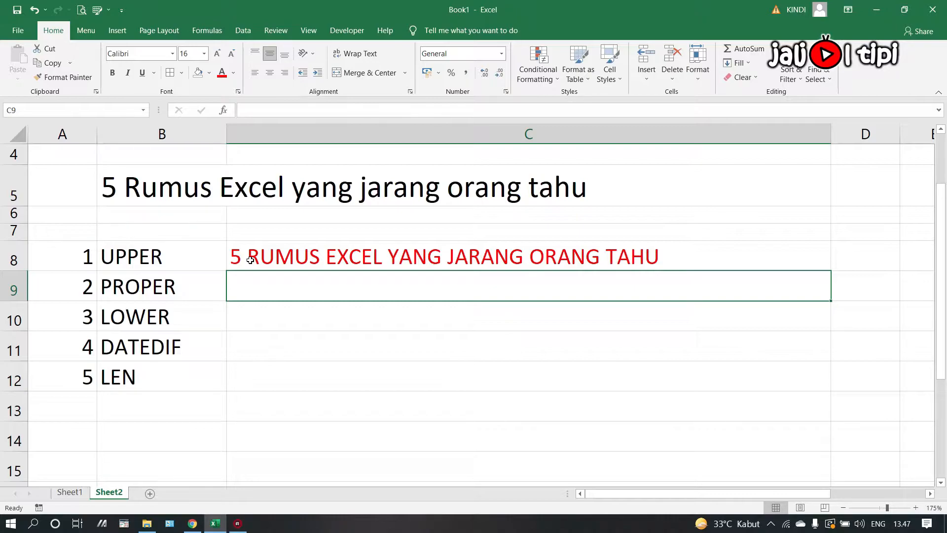
# Enter the formula =PROPER(B5) in cell C9 to capitalise the first letter of each word in the title.
pyautogui.write('=')
pyautogui.press('BackSpace')
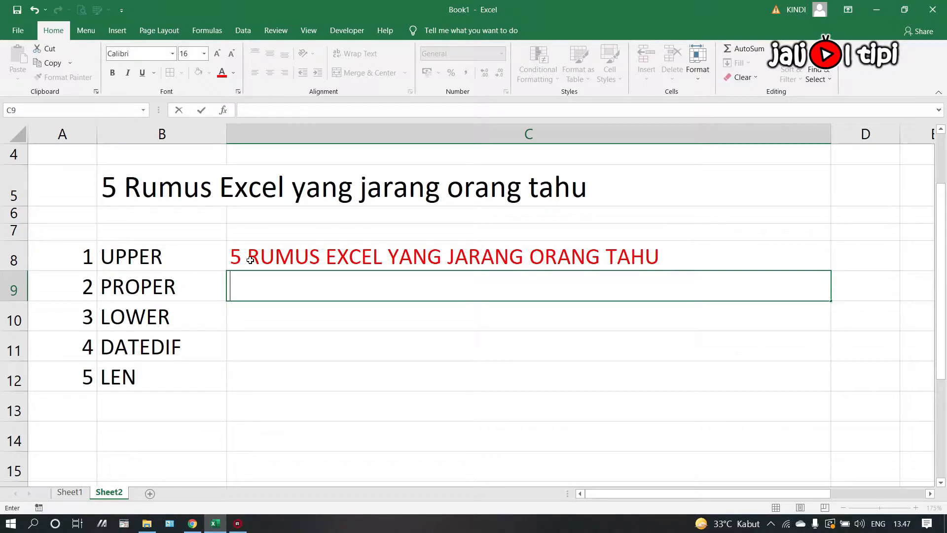
pyautogui.write('=')
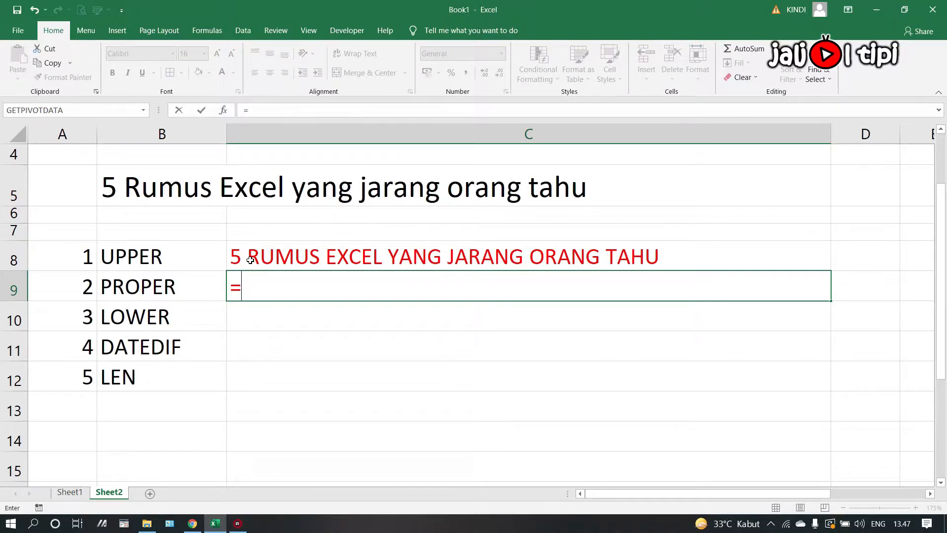
pyautogui.write('PR')
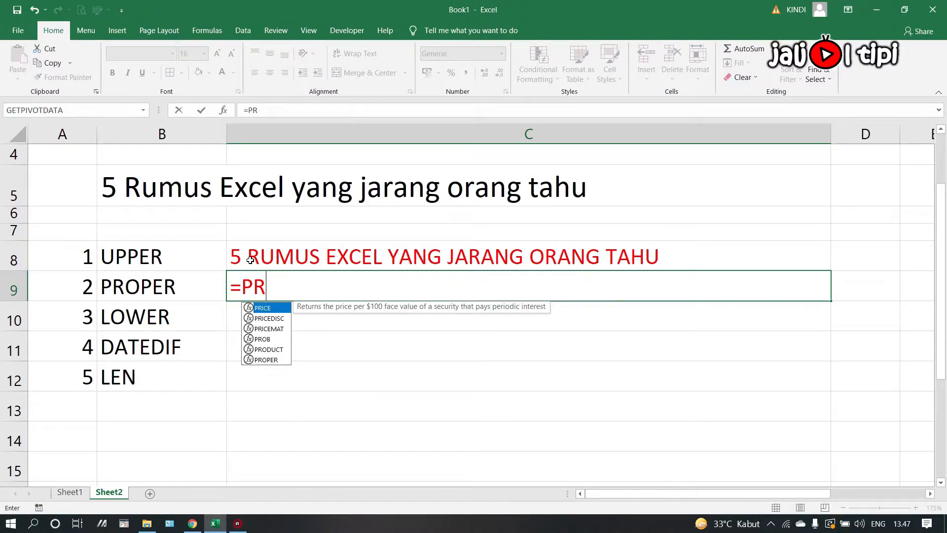
pyautogui.write('O')
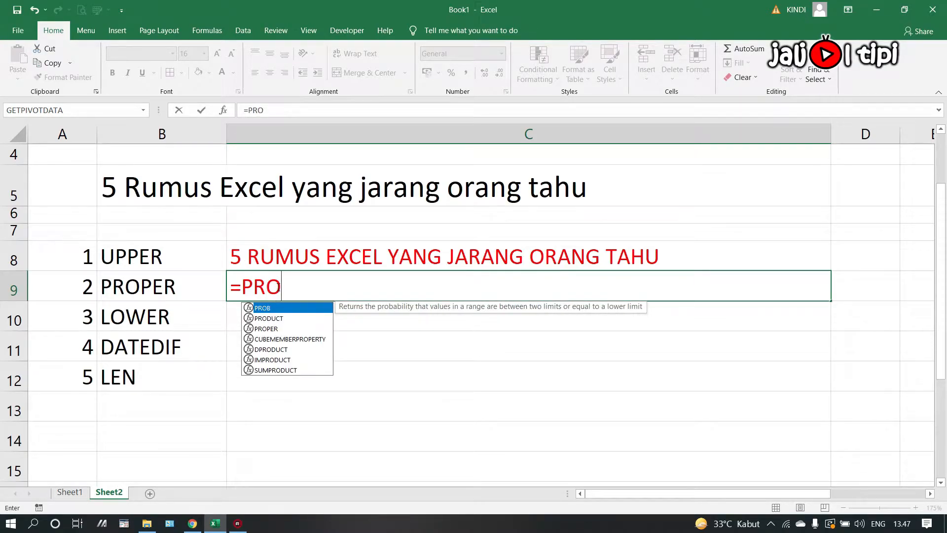
pyautogui.write('P')
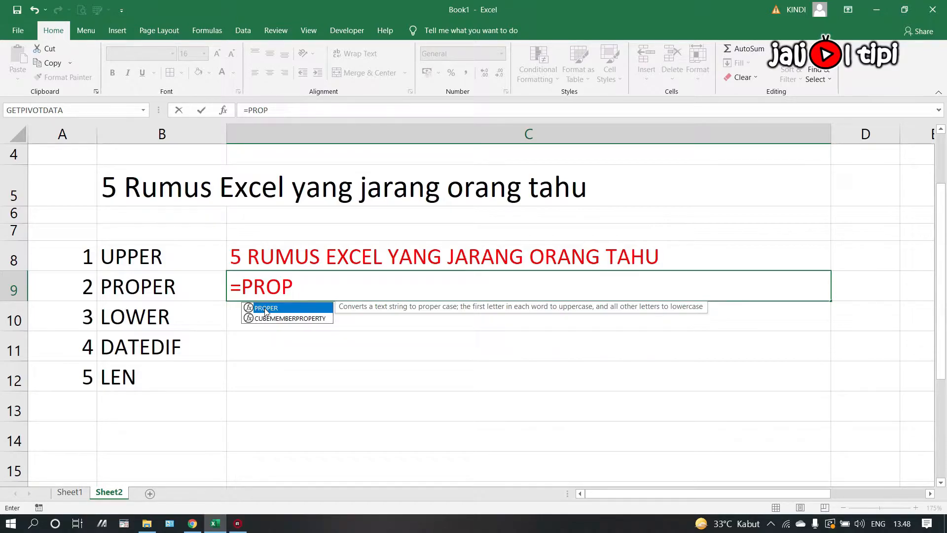
pyautogui.doubleClick(265, 309)
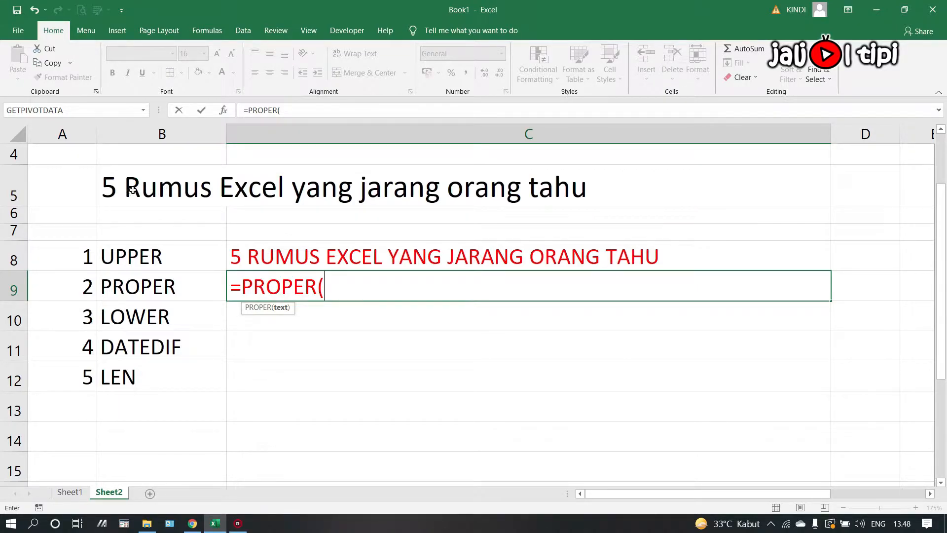
pyautogui.click(151, 191)
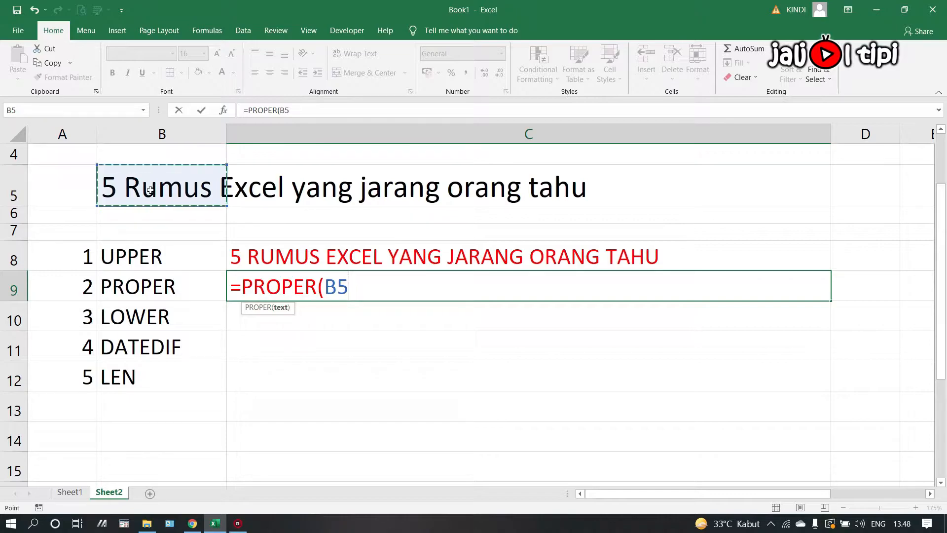
pyautogui.write(')')
pyautogui.press('Return')
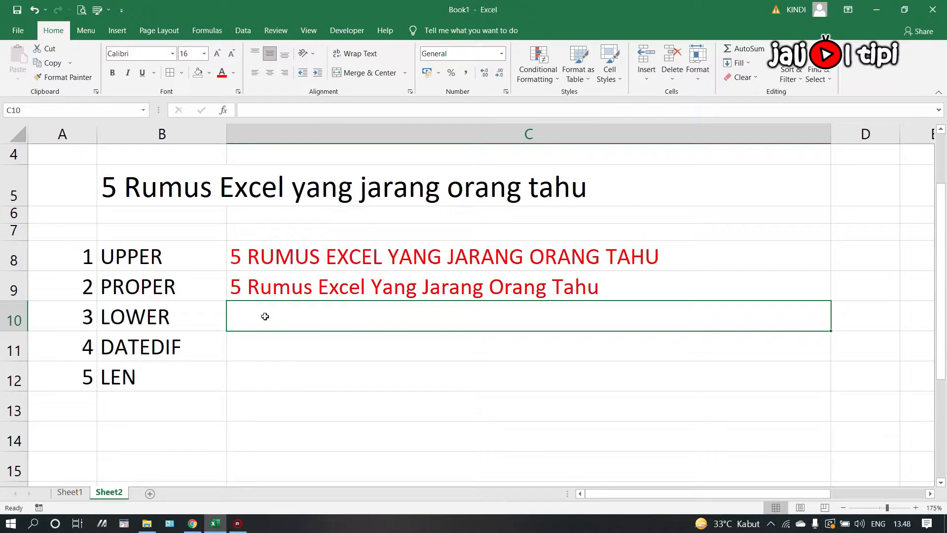
# Enter the formula =LOWER(B5) in cell C10 to convert the title text to lowercase.
pyautogui.write('=')
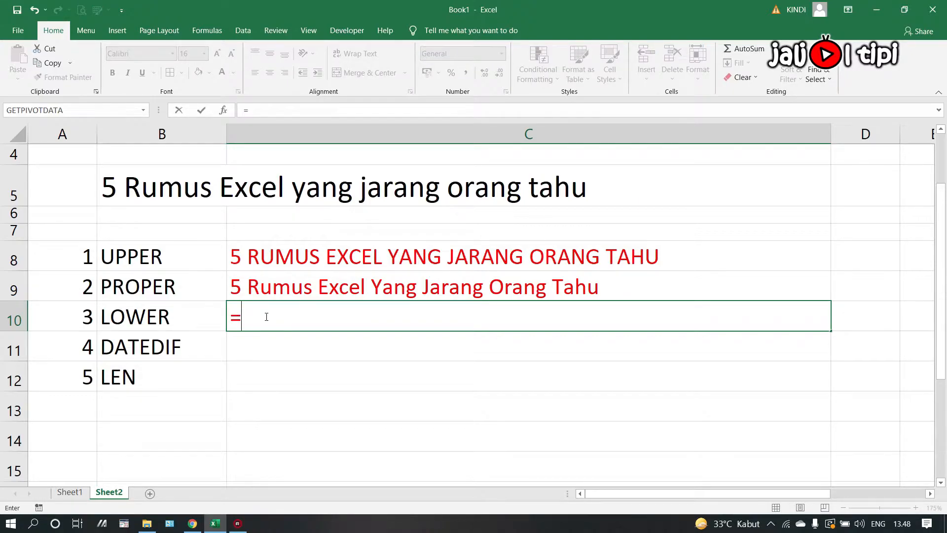
pyautogui.write('LO')
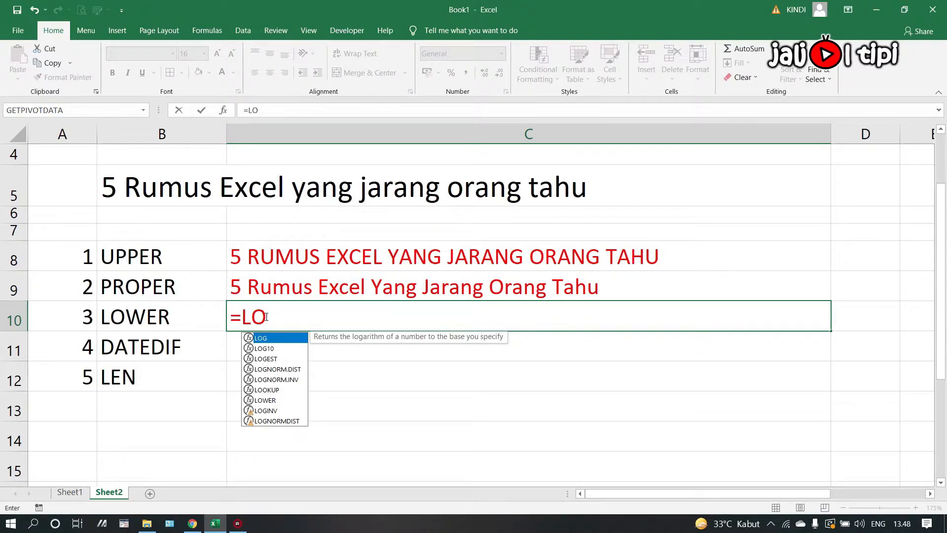
pyautogui.write('W')
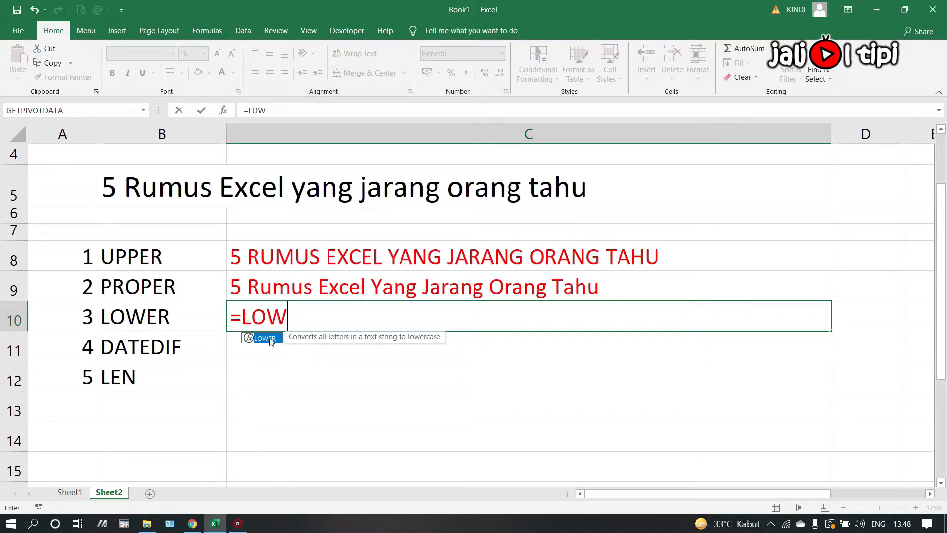
pyautogui.doubleClick(271, 339)
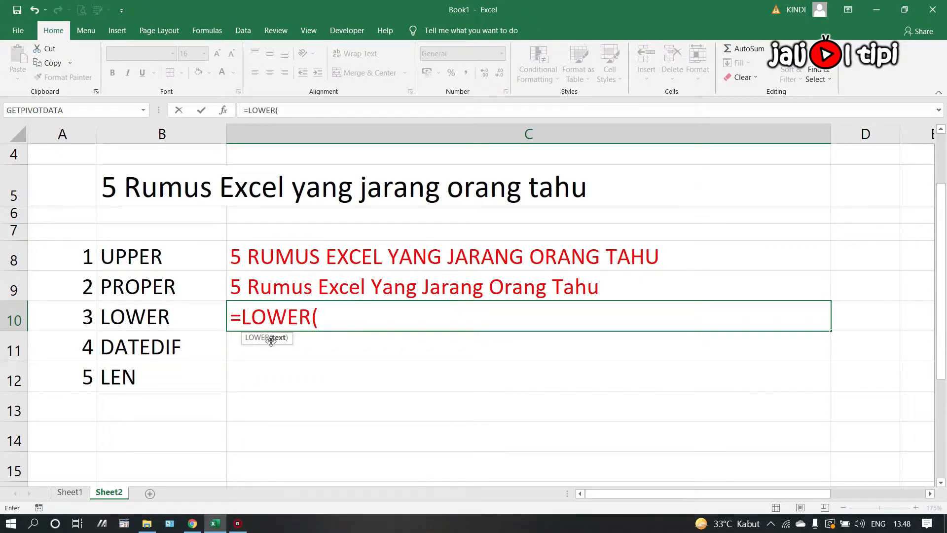
pyautogui.click(144, 191)
pyautogui.write(')')
pyautogui.press('Return')
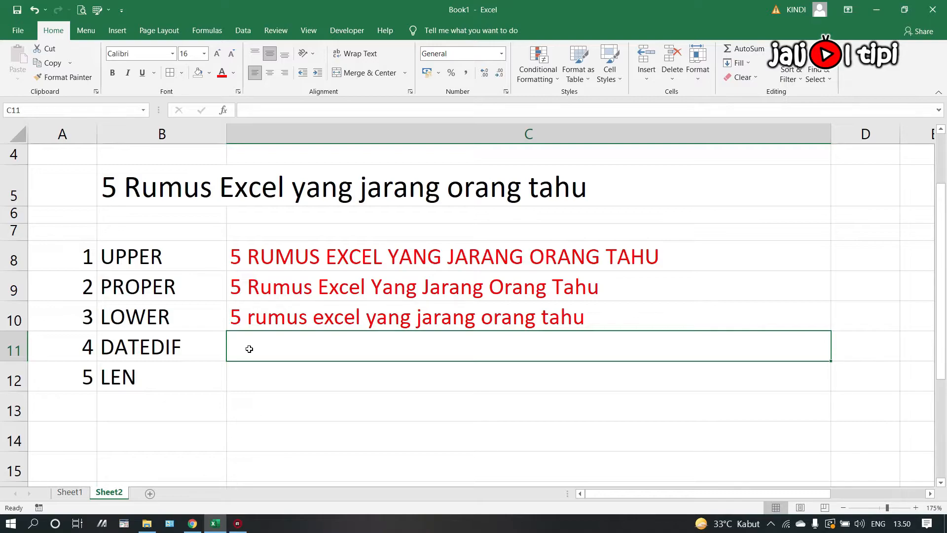
# Narrow columns C, D and E to one equal width, slightly narrower than column B.
pyautogui.hotkey('ctrl', 'z')
pyautogui.moveTo(744, 129)
pyautogui.mouseDown()
pyautogui.moveTo(863, 131)
pyautogui.moveTo(591, 159)
pyautogui.moveTo(503, 159)
pyautogui.moveTo(485, 145)
pyautogui.moveTo(396, 134)
pyautogui.mouseUp()
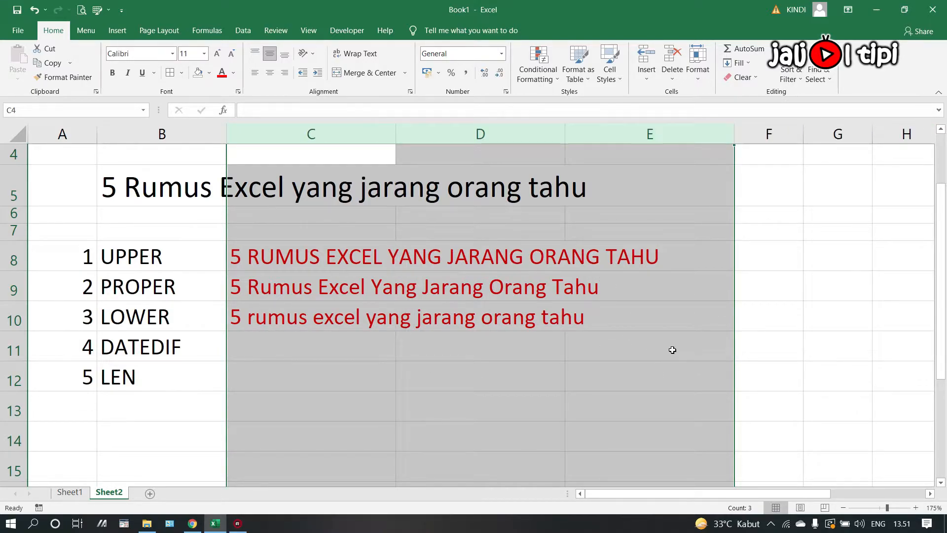
pyautogui.moveTo(565, 134); pyautogui.dragTo(514, 136)
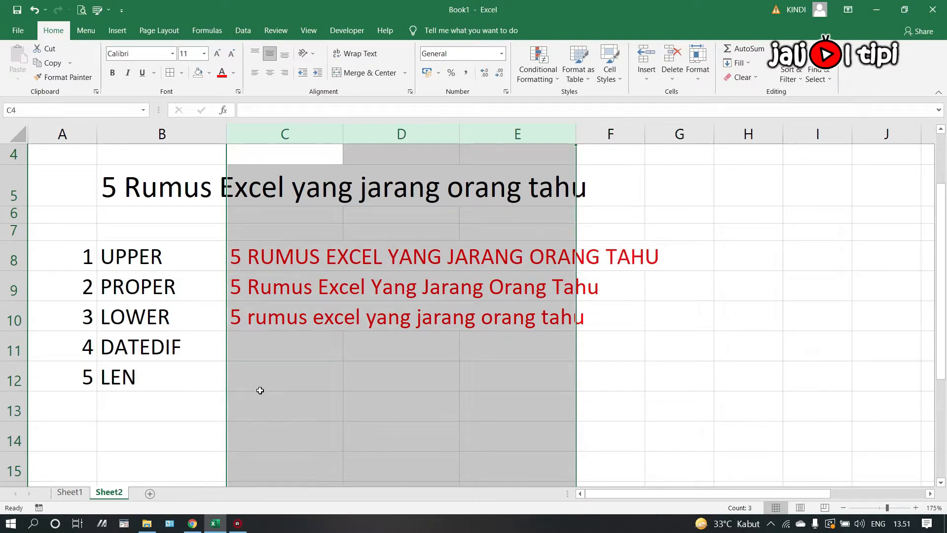
pyautogui.click(296, 383)
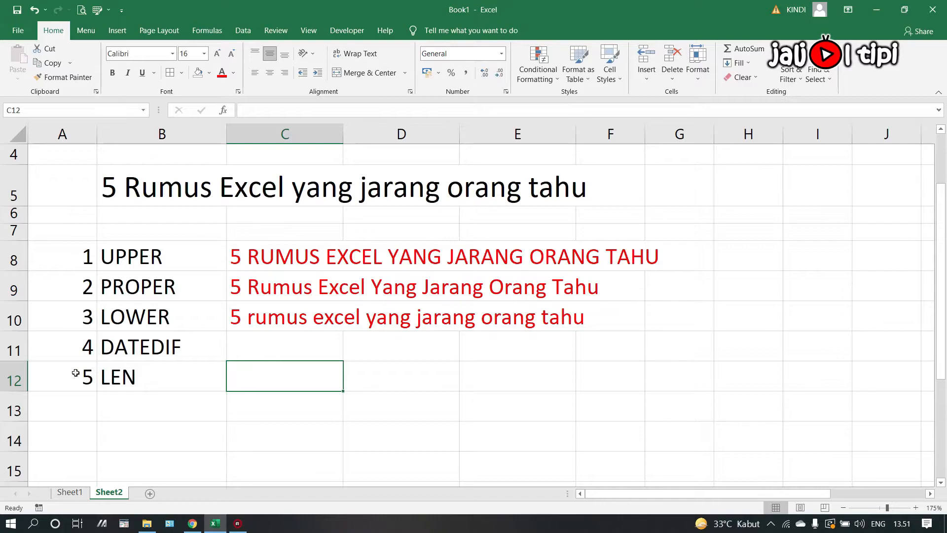
# Insert a blank row between the DATEDIF and LEN rows.
pyautogui.click(20, 376)
pyautogui.rightClick(19, 376)
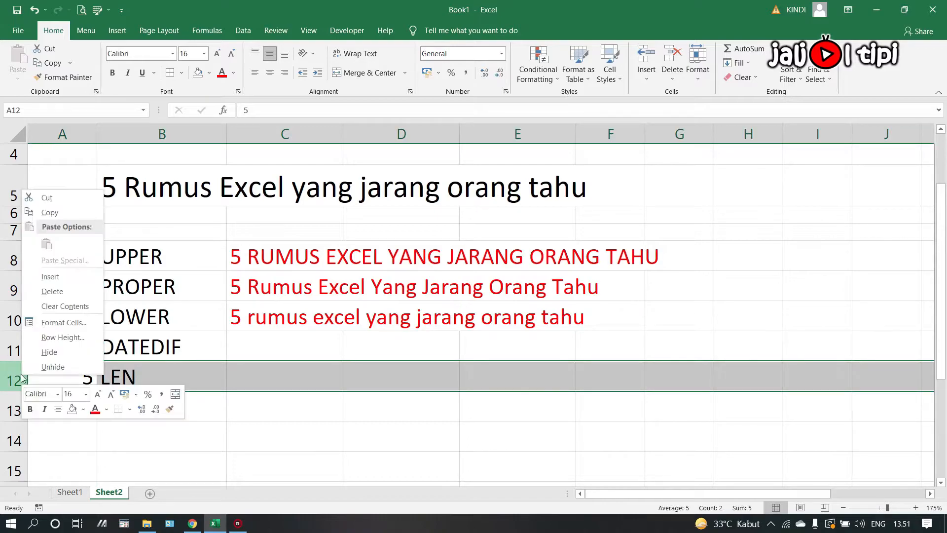
pyautogui.click(63, 271)
pyautogui.click(289, 376)
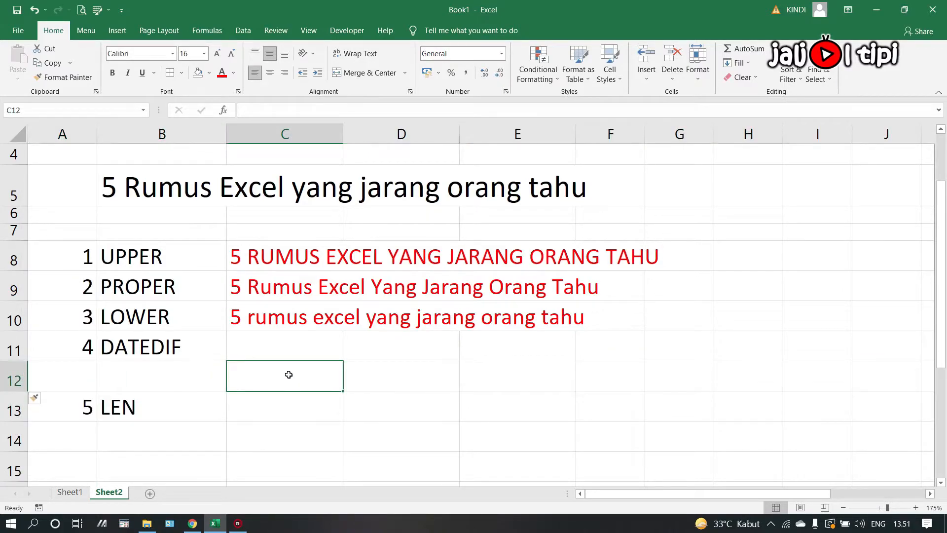
# Enter the date 2/5/92 in cell C11 beside DATEDIF and widen column C enough to display it.
pyautogui.click(320, 341)
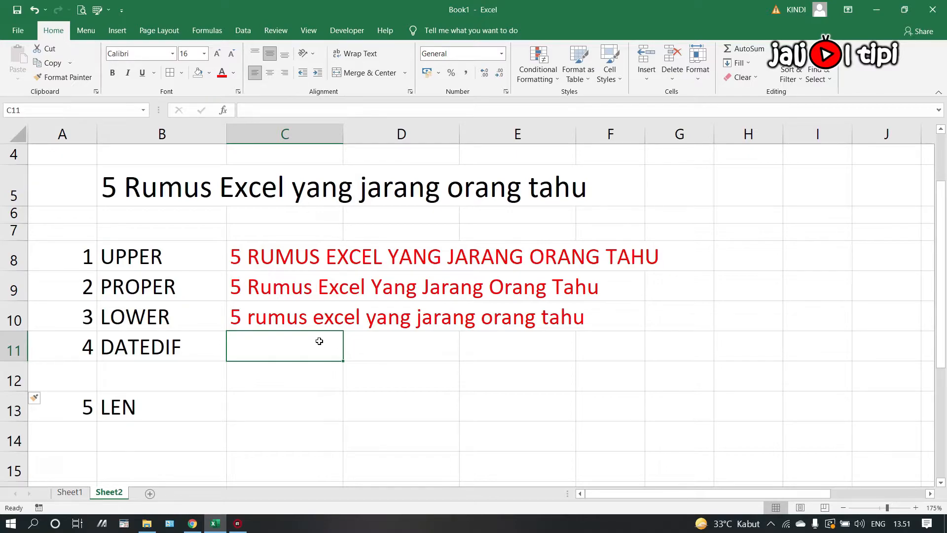
pyautogui.write('2')
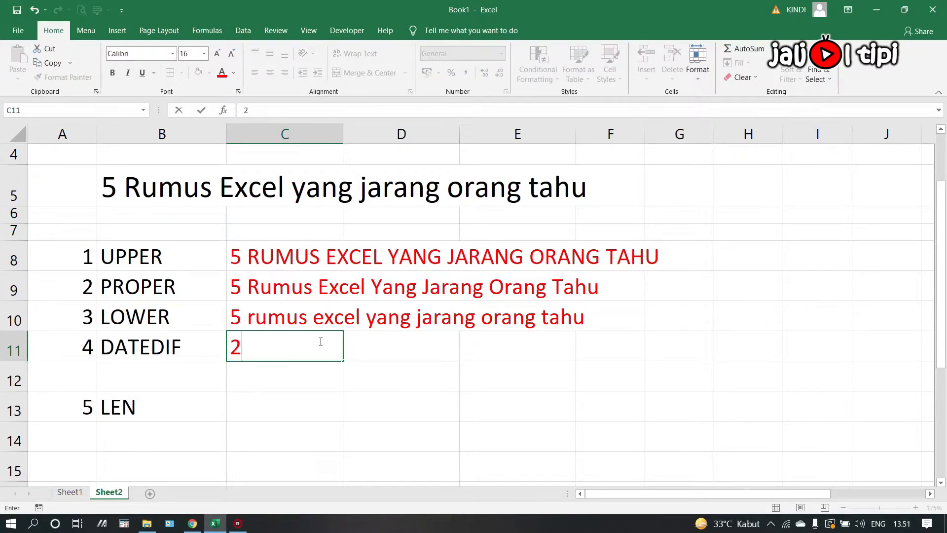
pyautogui.write('/5/92')
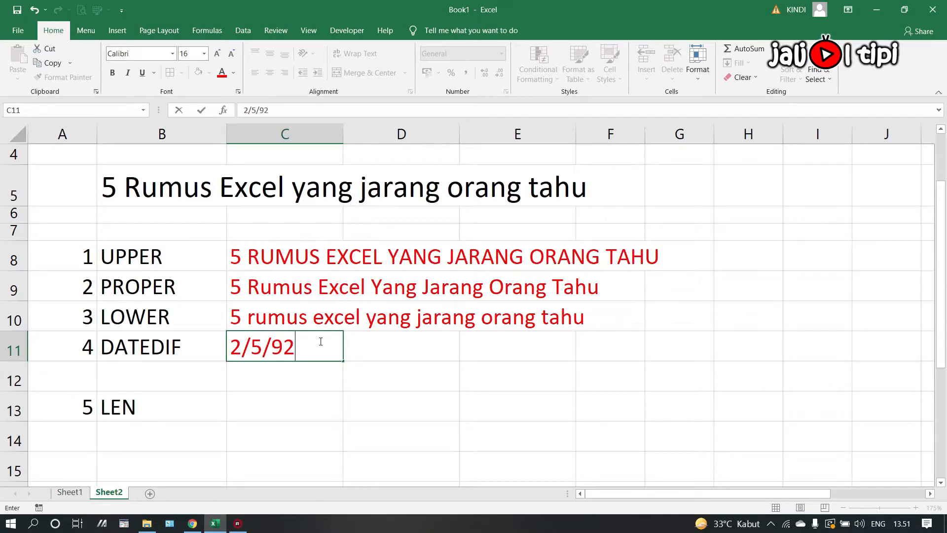
pyautogui.press('Tab')
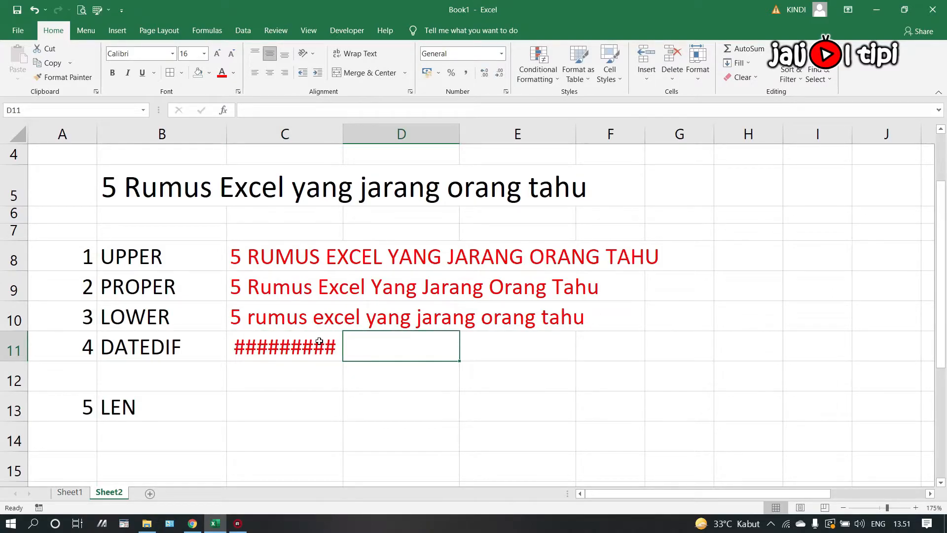
pyautogui.moveTo(342, 139); pyautogui.dragTo(370, 139)
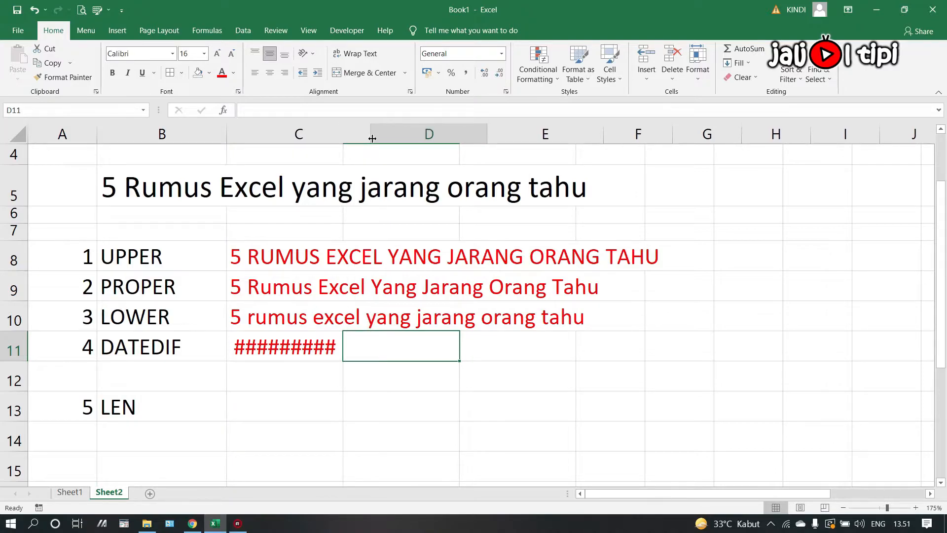
# Enter the formula =TODAY() in cell C12, directly under the 02/05/1992 date.
pyautogui.click(290, 378)
pyautogui.press('Down')
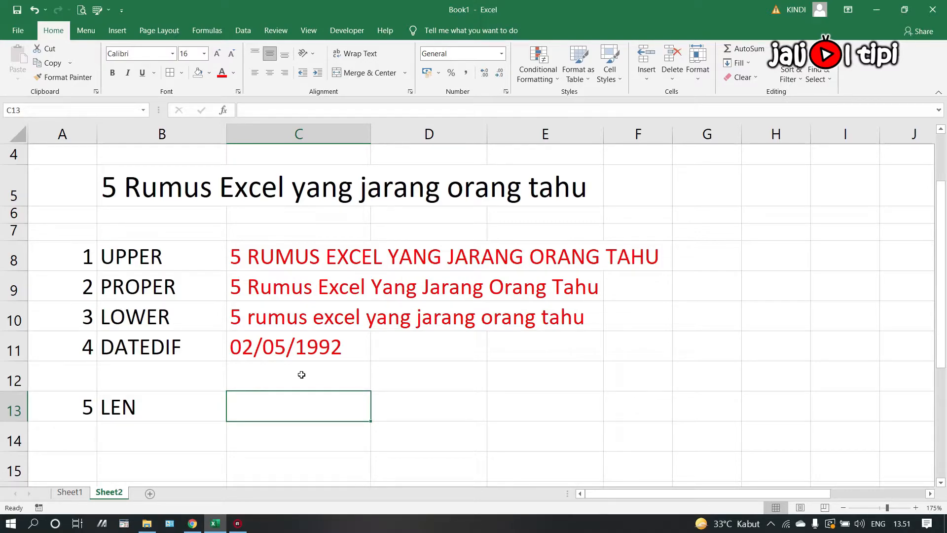
pyautogui.click(301, 375)
pyautogui.write('=TO')
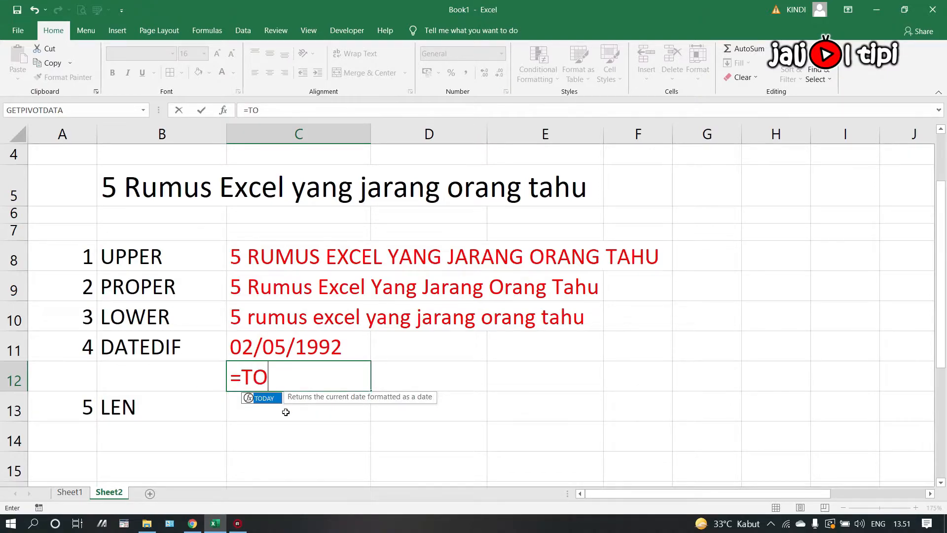
pyautogui.doubleClick(272, 398)
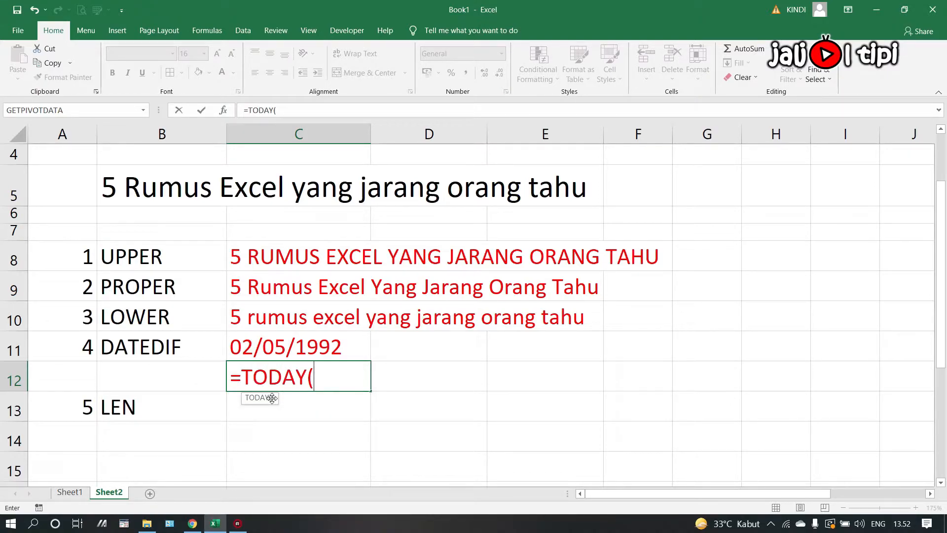
pyautogui.write(')')
pyautogui.press('Return')
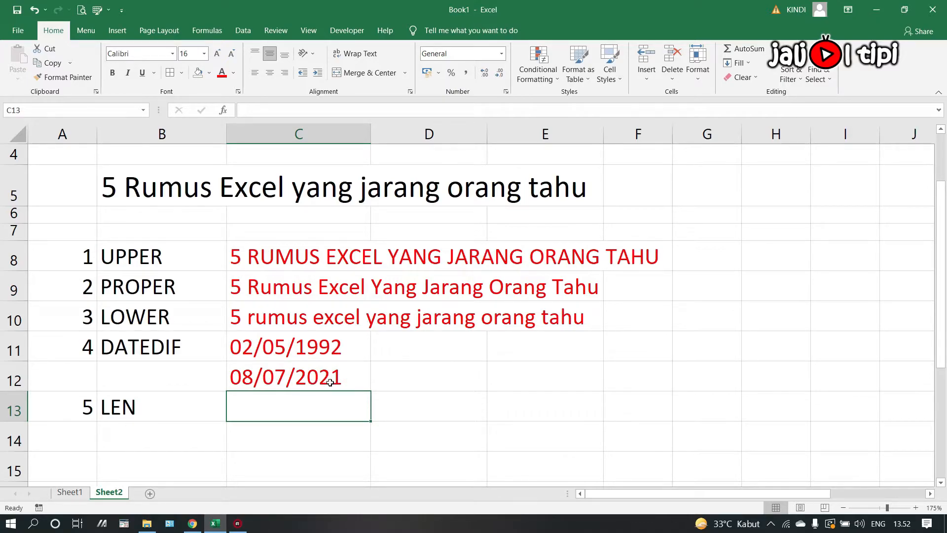
# Enter the headings TAHUN, BULAN and HARI in cells D11, E11 and F11.
pyautogui.click(402, 349)
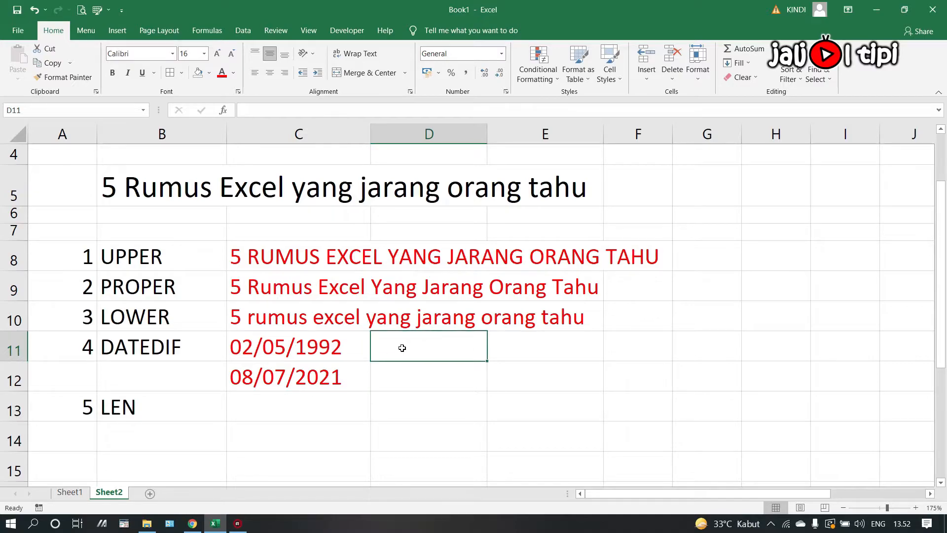
pyautogui.write('TAHUN')
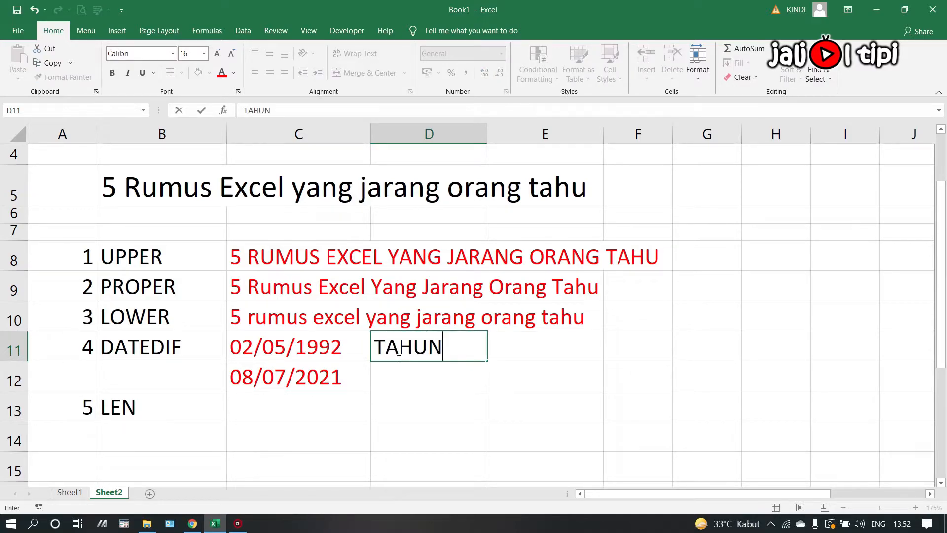
pyautogui.press('Tab')
pyautogui.write('BULAN')
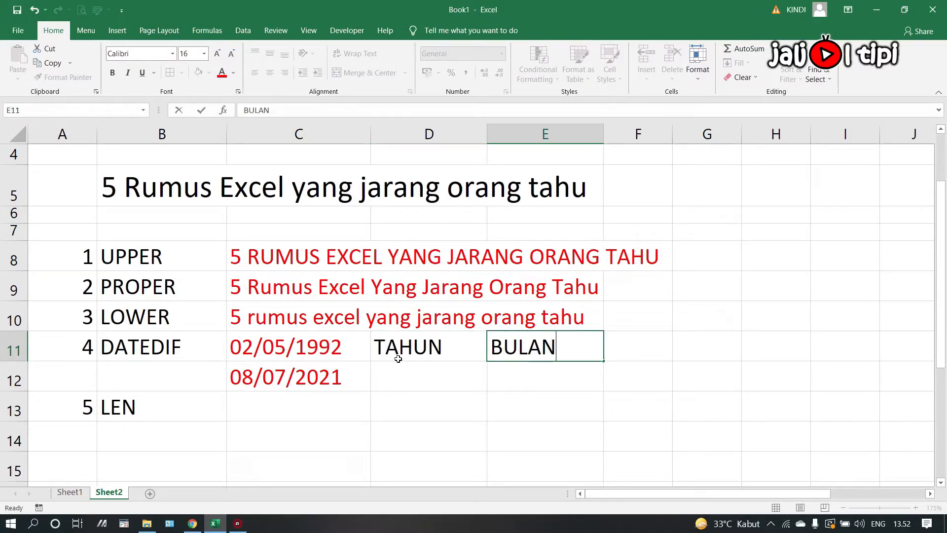
pyautogui.press('Tab')
pyautogui.write('HARI')
pyautogui.press('Return')
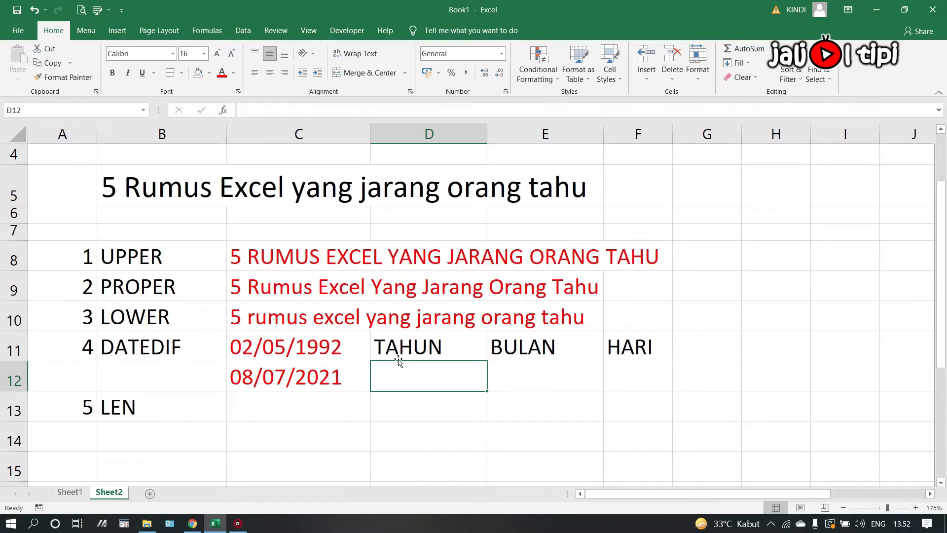
# Enter the formula =DATEDIF(C11;C12;"Y") in cell D12 to calculate the full years between the two dates.
pyautogui.write('=')
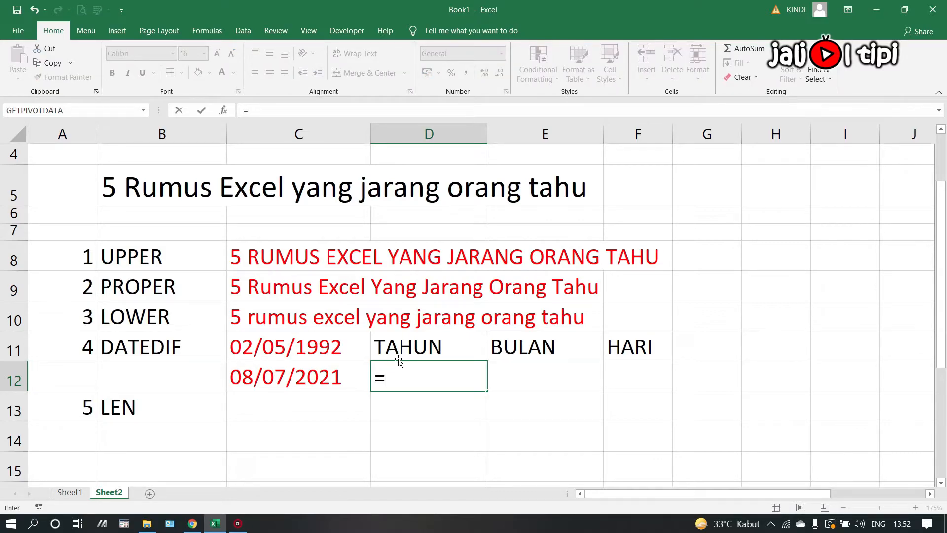
pyautogui.write('DA')
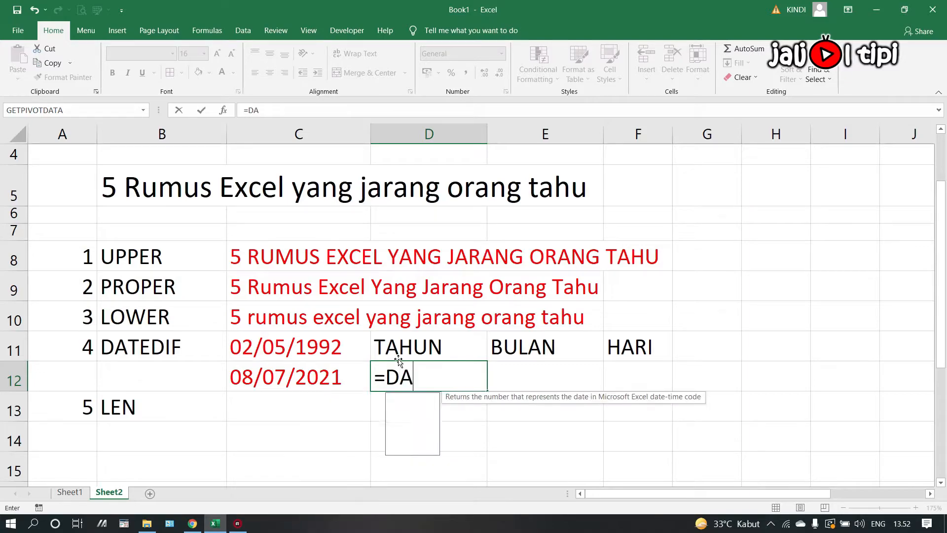
pyautogui.write('TED')
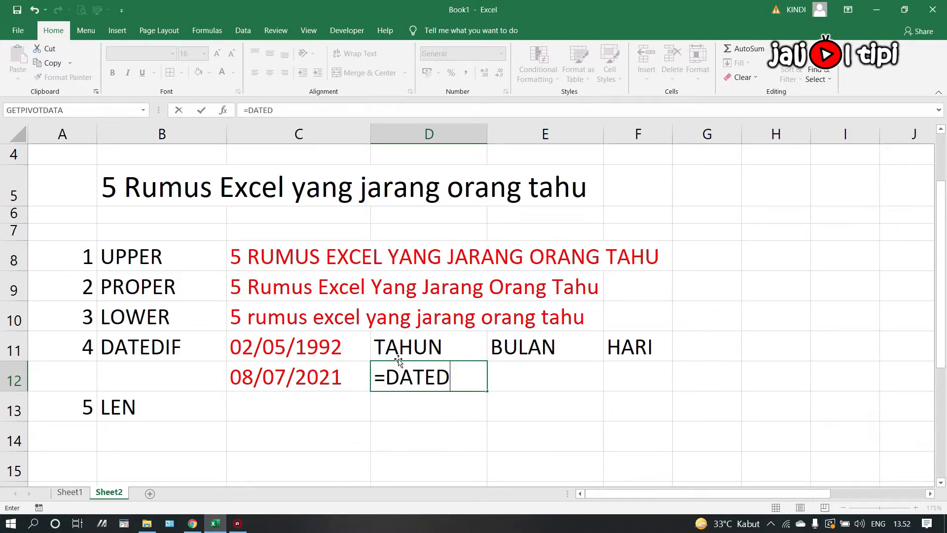
pyautogui.write('IF(')
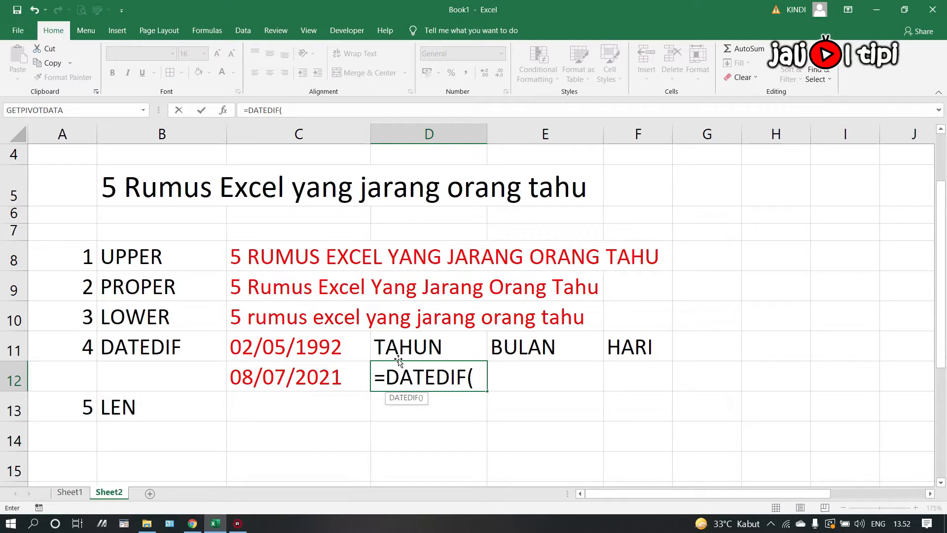
pyautogui.click(292, 348)
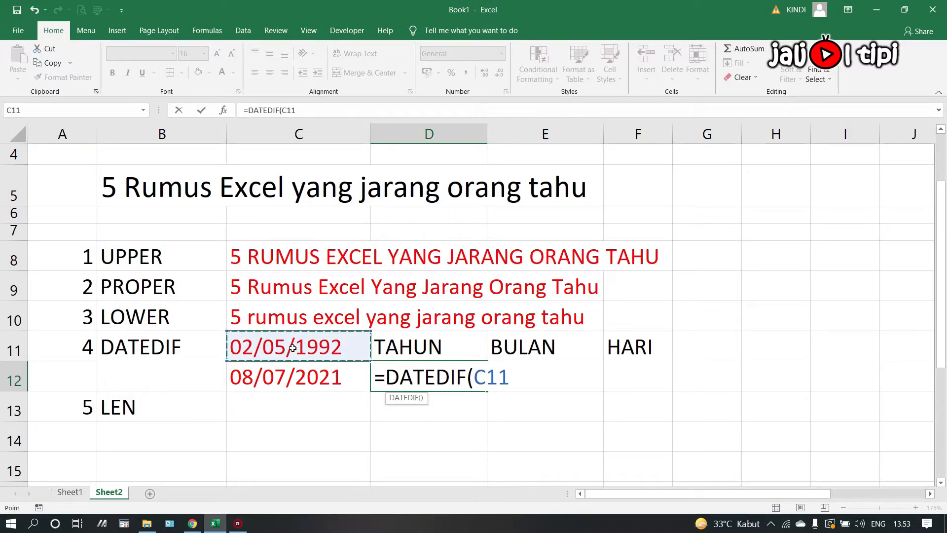
pyautogui.write(';')
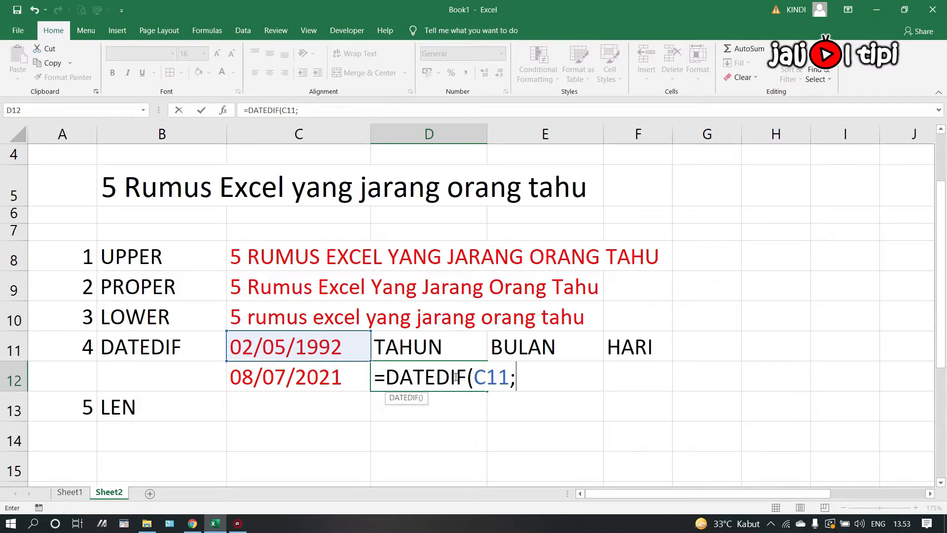
pyautogui.click(289, 382)
pyautogui.write(';"')
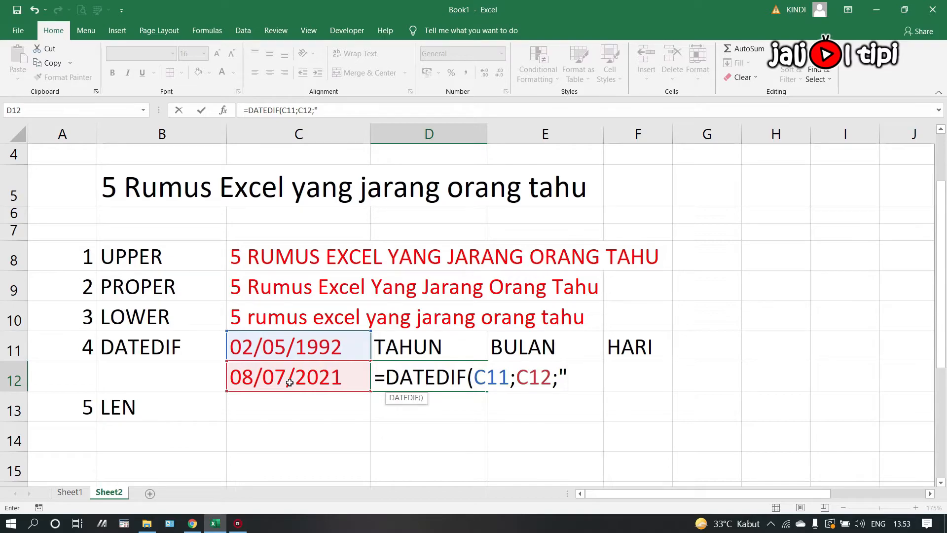
pyautogui.write('Y")')
pyautogui.press('Return')
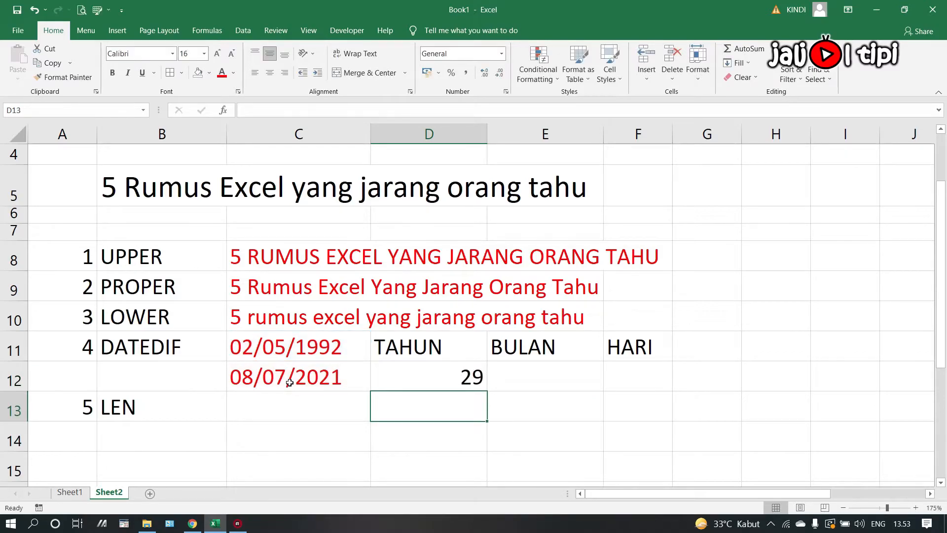
pyautogui.click(441, 375)
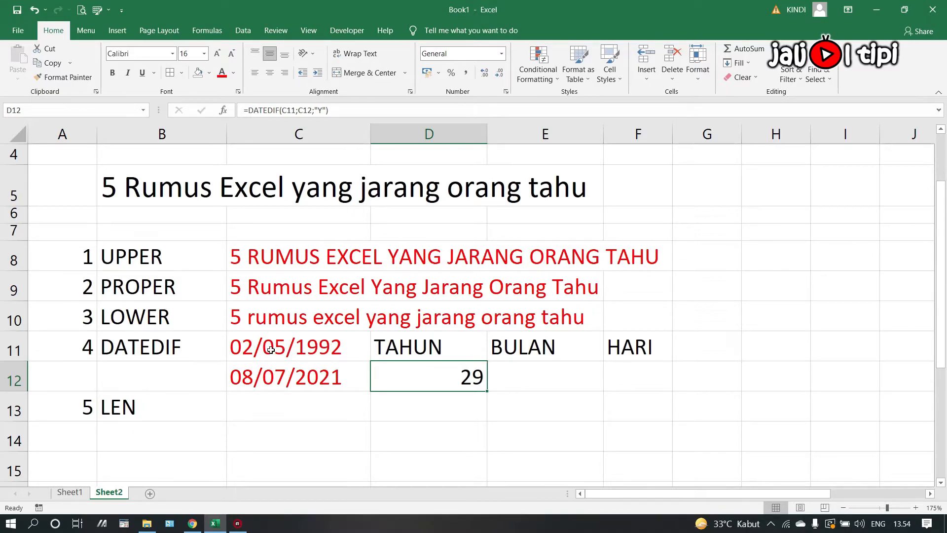
pyautogui.click(291, 349)
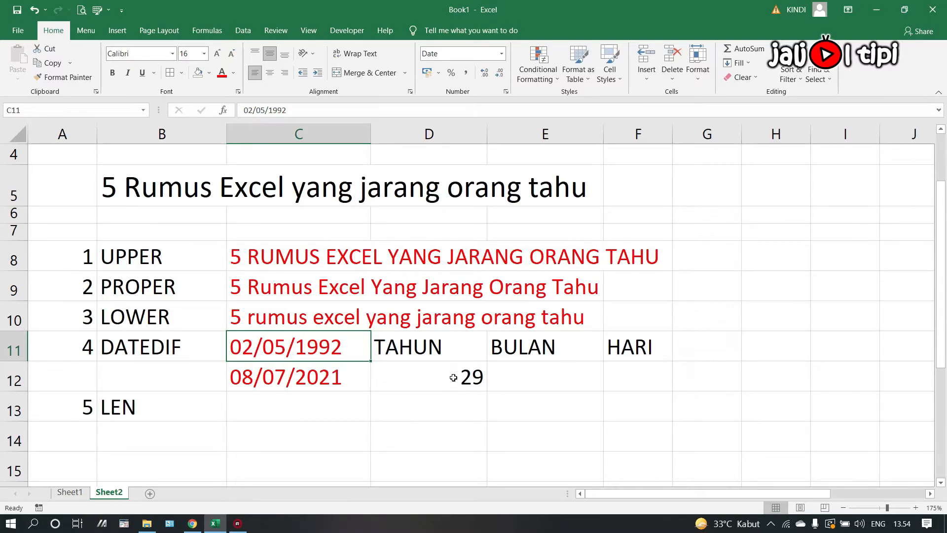
# Enter the formula =DATEDIF(C11;C12;"YM") in cell E12 to calculate the remaining months beyond full years.
pyautogui.doubleClick(561, 375)
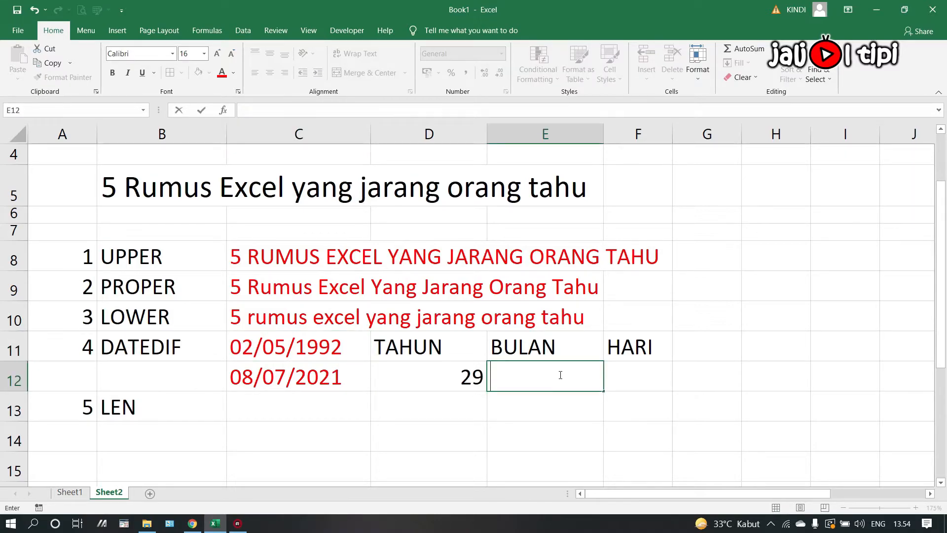
pyautogui.write('=DATEDIF(')
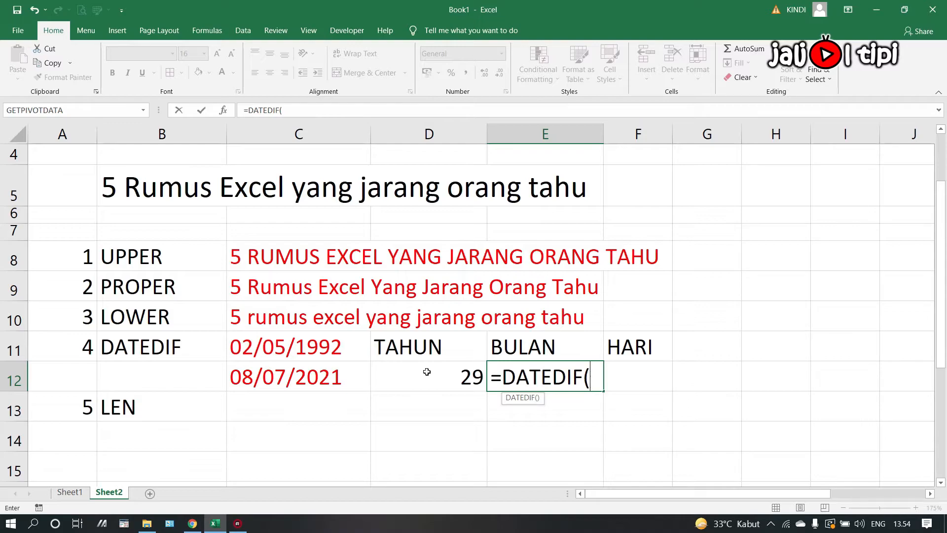
pyautogui.click(339, 349)
pyautogui.write(';')
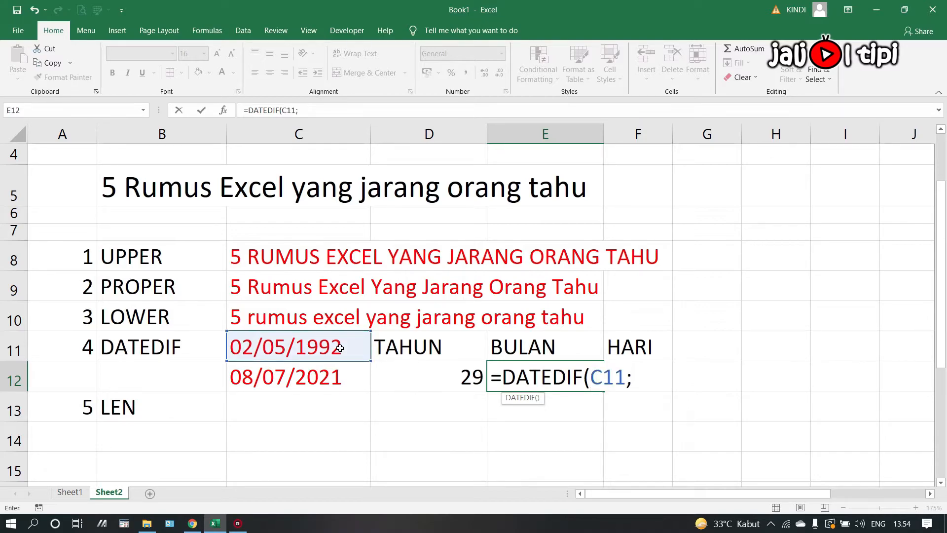
pyautogui.click(339, 375)
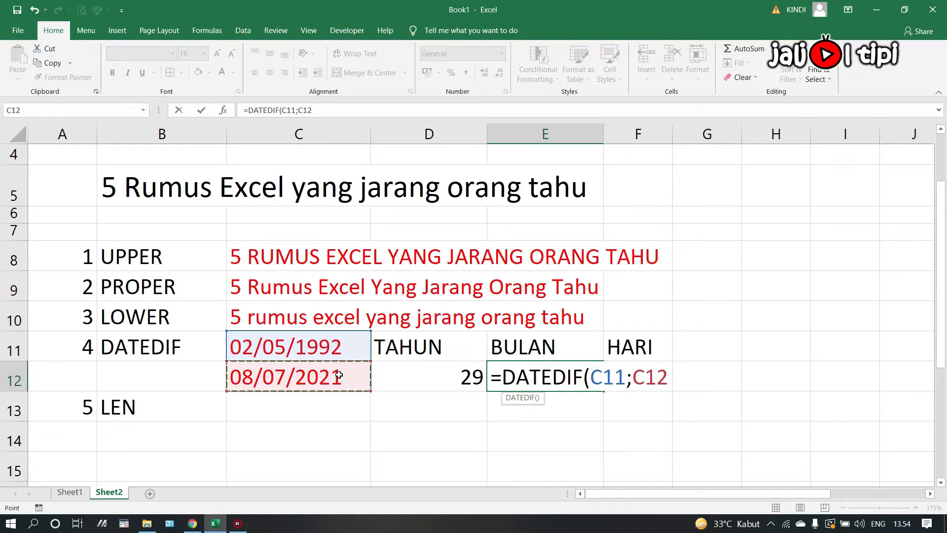
pyautogui.write(';"')
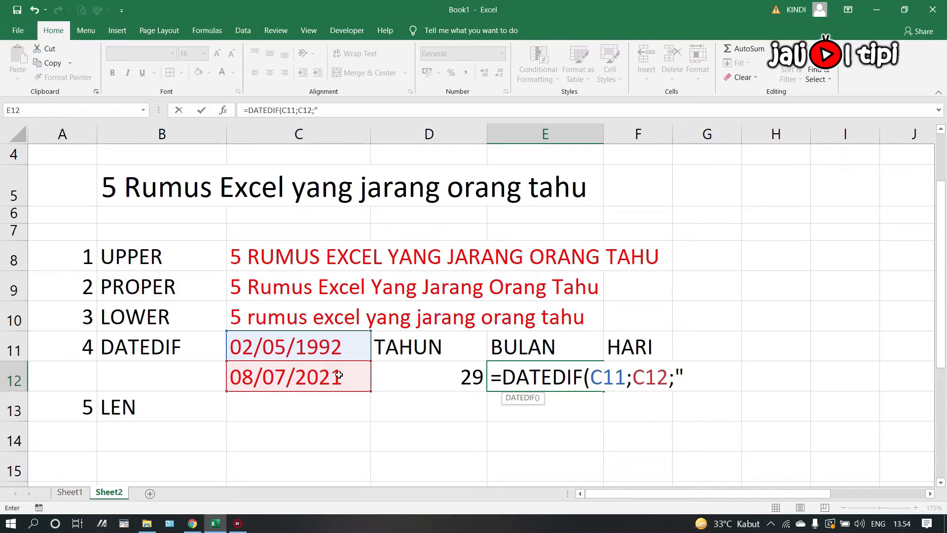
pyautogui.write('YM")')
pyautogui.press('Return')
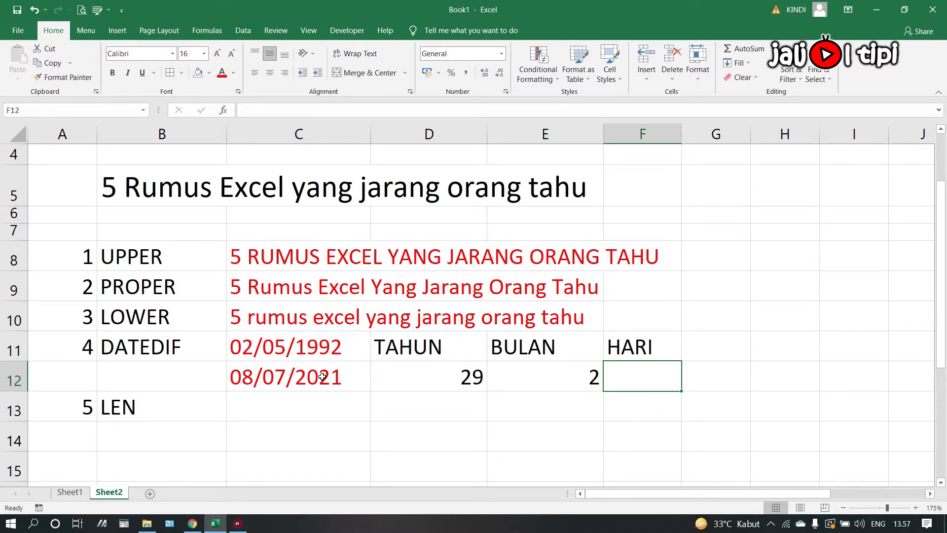
# Enter the formula =DATEDIF(C11;C12;"MD") in cell F12 to calculate the remaining days beyond full months.
pyautogui.write('=')
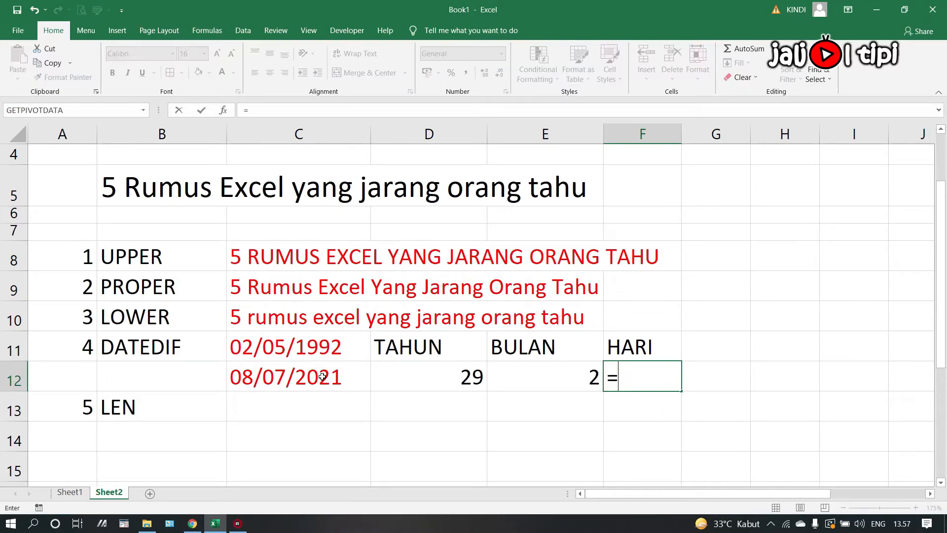
pyautogui.write('D')
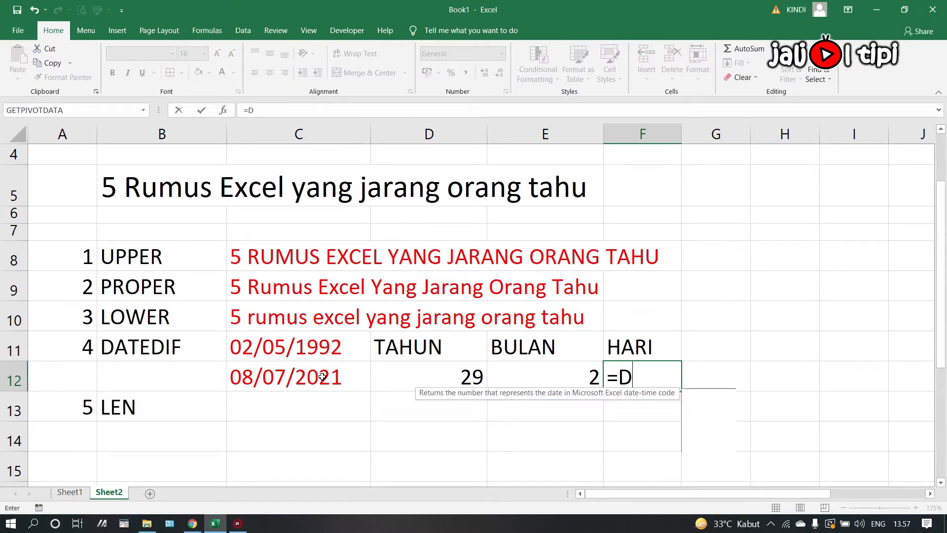
pyautogui.write('ATEDIF(')
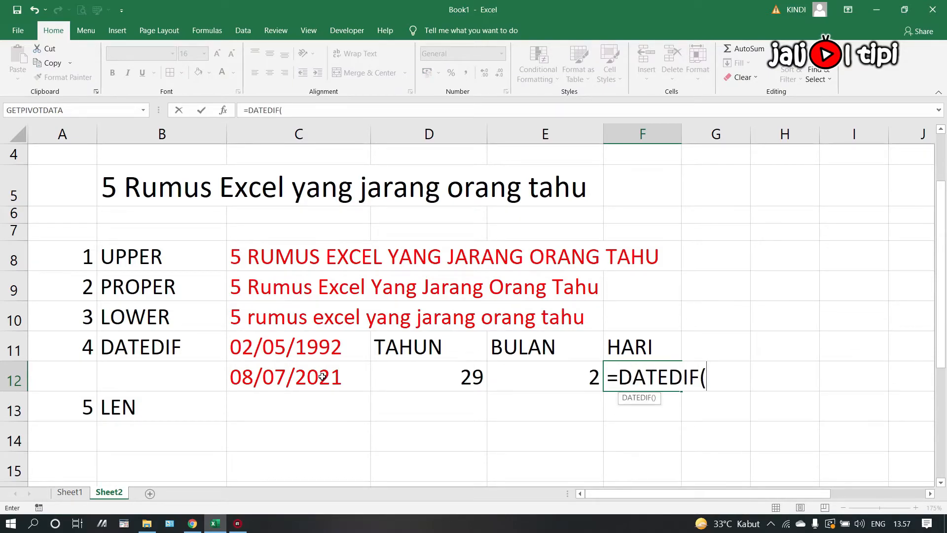
pyautogui.click(255, 345)
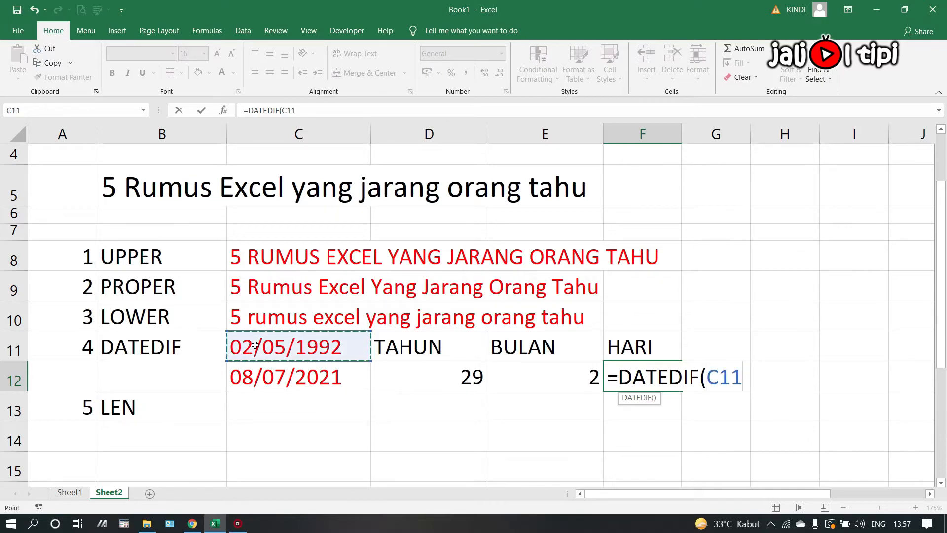
pyautogui.write(';')
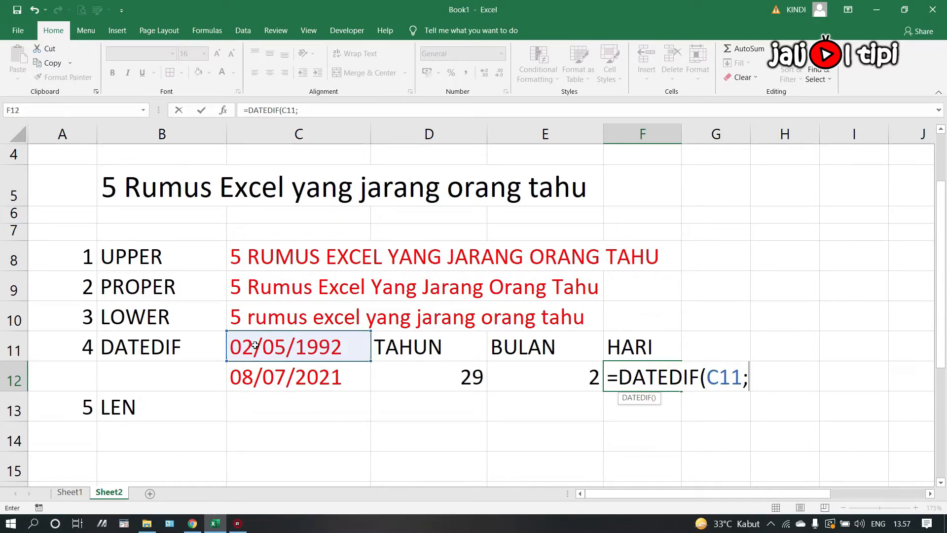
pyautogui.click(288, 380)
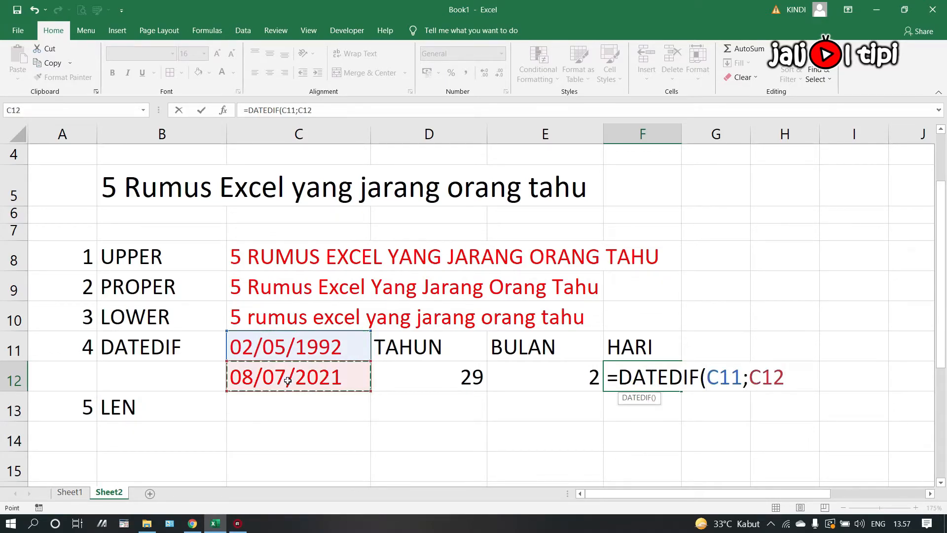
pyautogui.write(';"M')
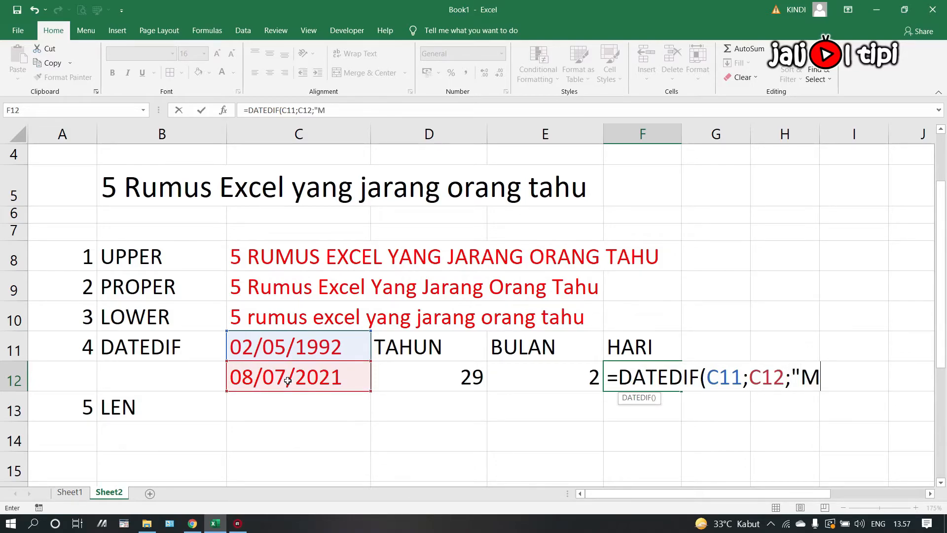
pyautogui.write('D")')
pyautogui.press('Return')
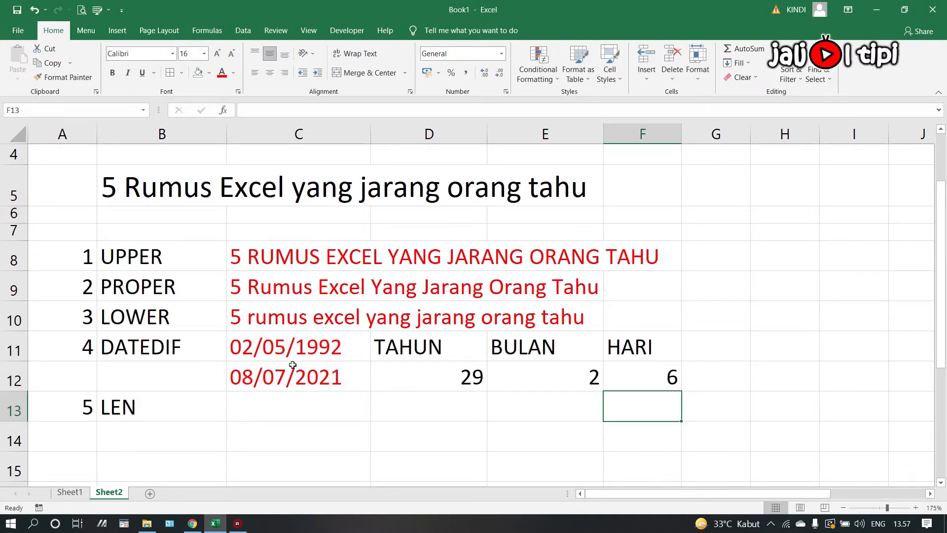
# Fill the start date cell C11 with the standard yellow color.
pyautogui.click(354, 351)
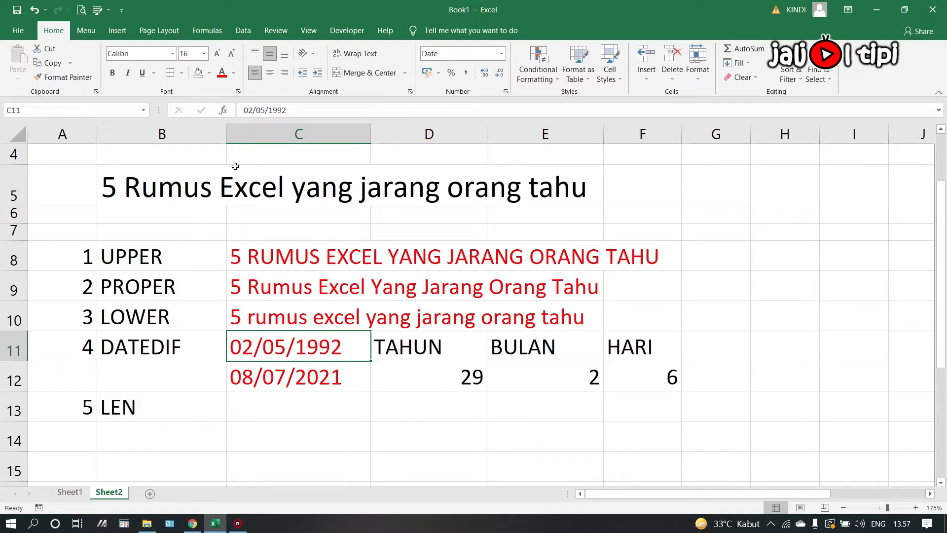
pyautogui.click(210, 73)
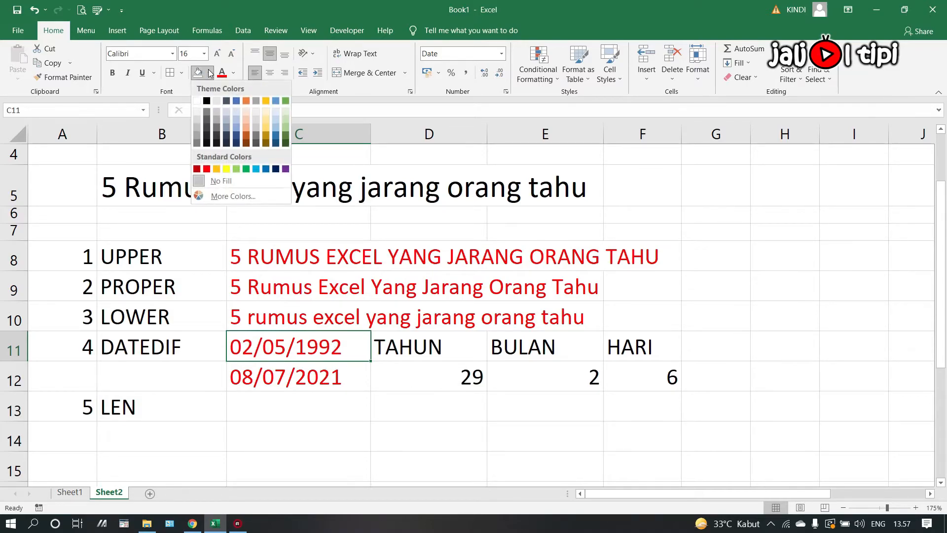
pyautogui.click(226, 170)
pyautogui.click(296, 372)
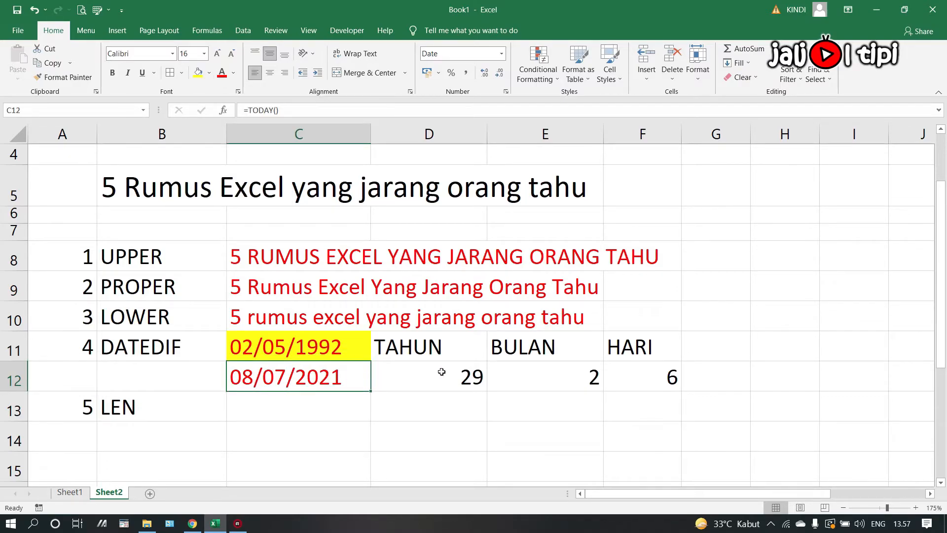
# Fill the TAHUN, BULAN and HARI headings and their values in D11:F12 with the standard light green color.
pyautogui.click(320, 347)
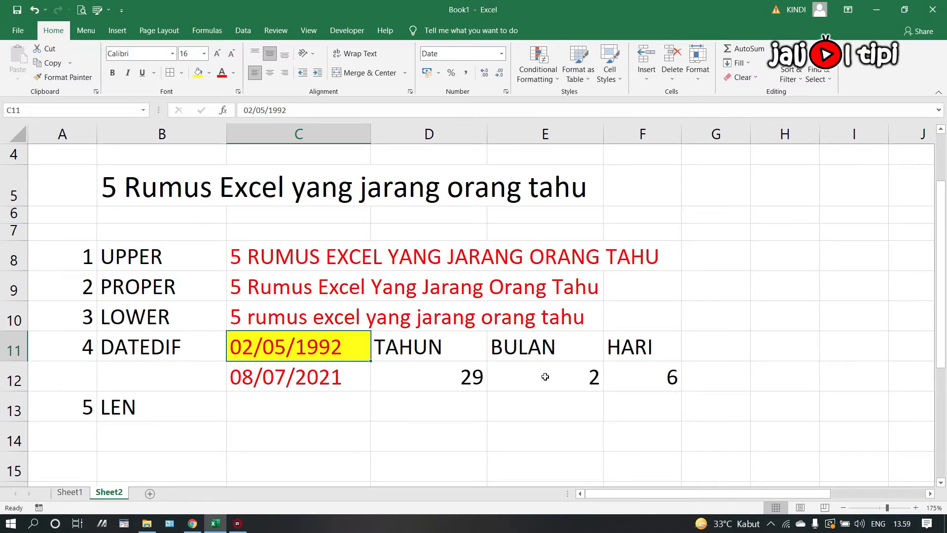
pyautogui.moveTo(446, 349); pyautogui.dragTo(620, 385)
pyautogui.moveTo(429, 344); pyautogui.dragTo(617, 371)
pyautogui.click(209, 74)
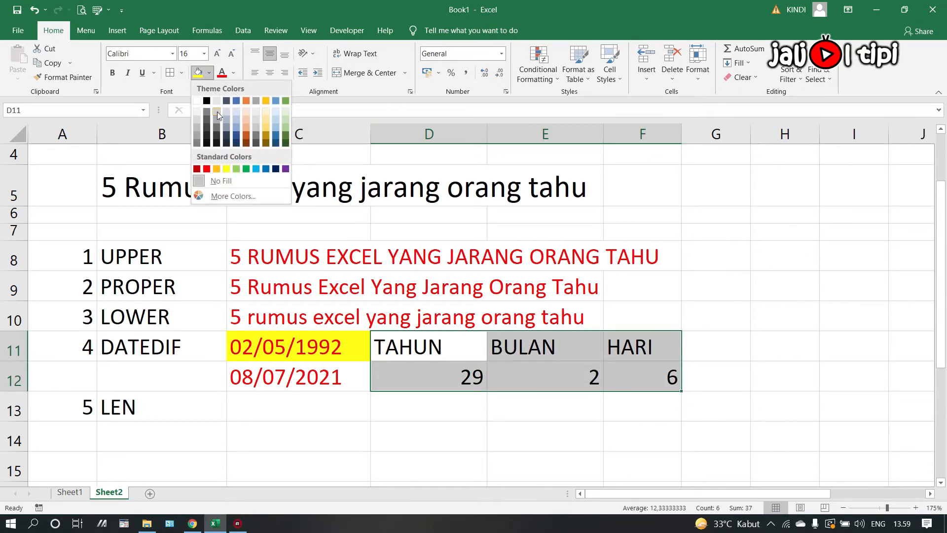
pyautogui.click(234, 167)
pyautogui.click(442, 440)
# Enter the formula =LEN(D11) in cell C13 to count the characters of the word TAHUN, and check the referenced cell.
pyautogui.click(301, 412)
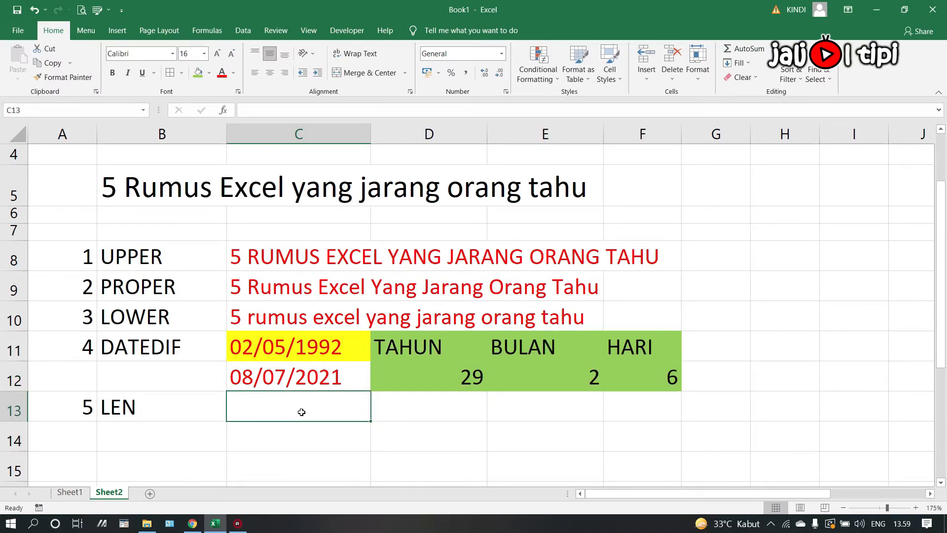
pyautogui.write('=LEN(')
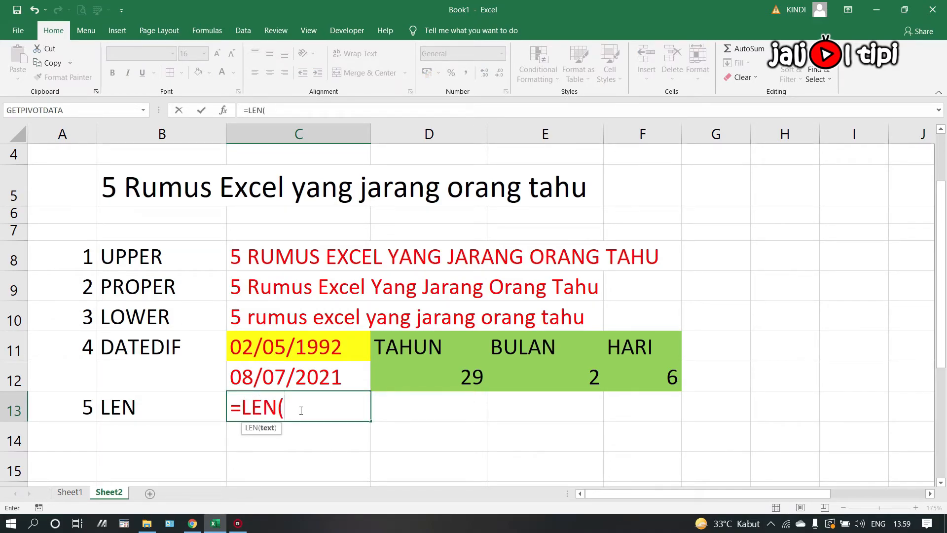
pyautogui.click(415, 349)
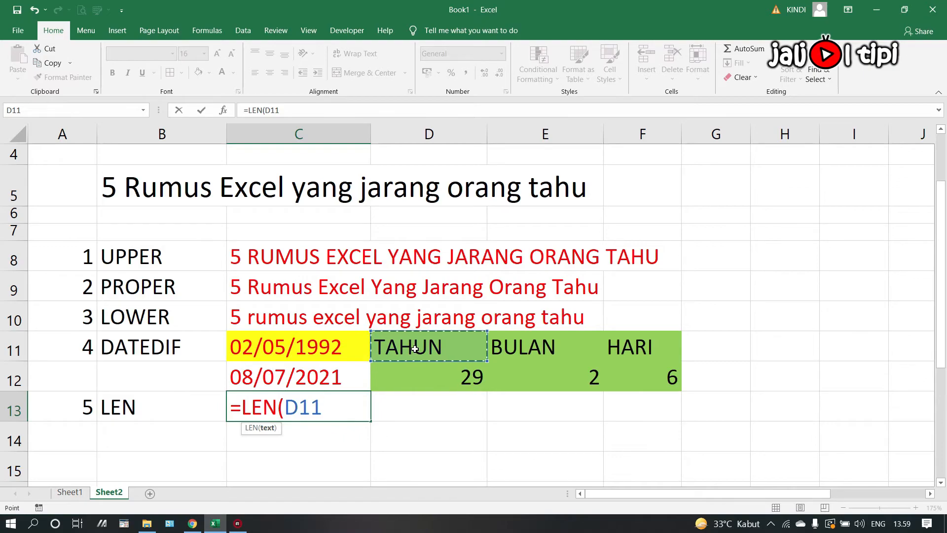
pyautogui.write(')')
pyautogui.press('Return')
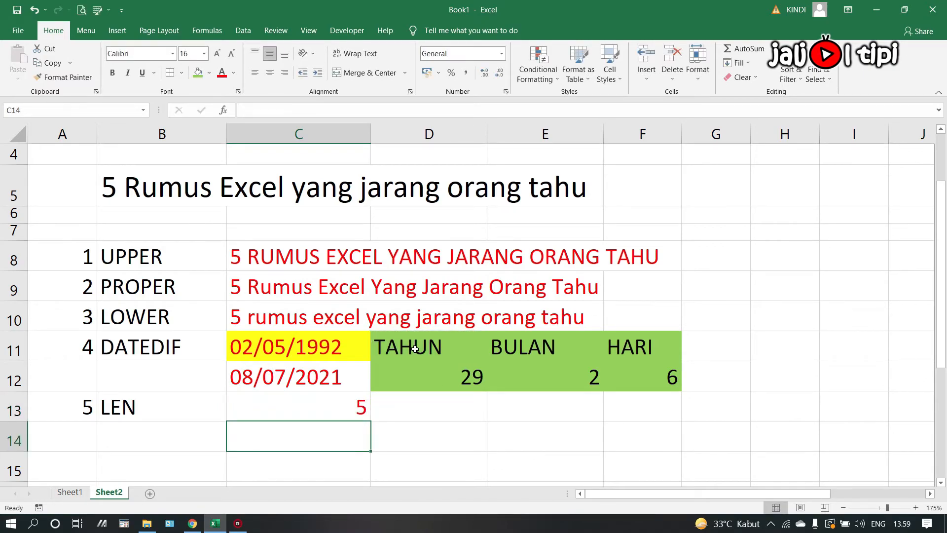
pyautogui.click(288, 410)
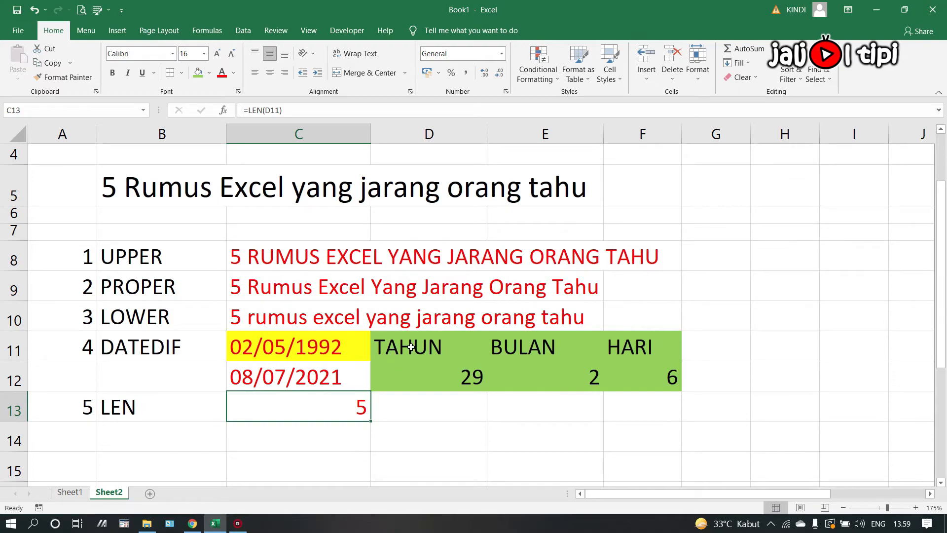
pyautogui.click(426, 350)
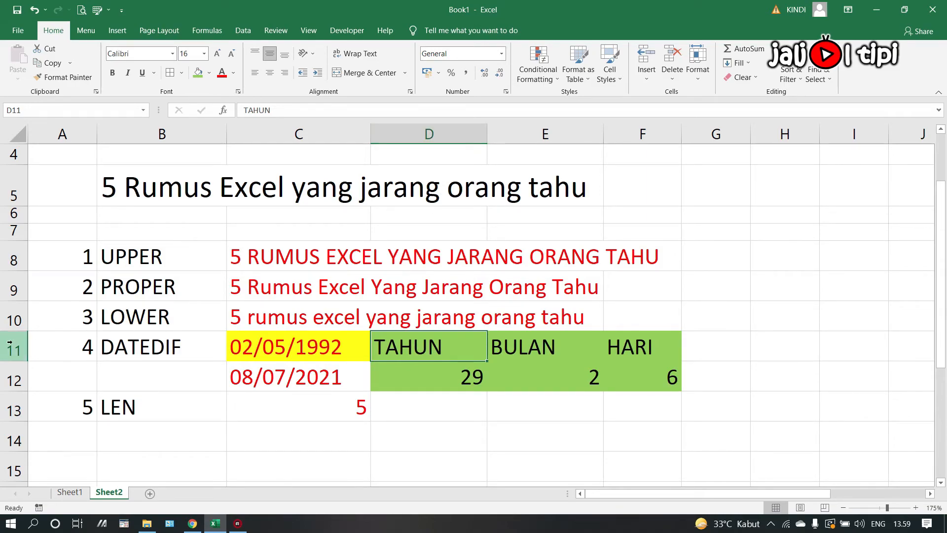
pyautogui.click(2, 110)
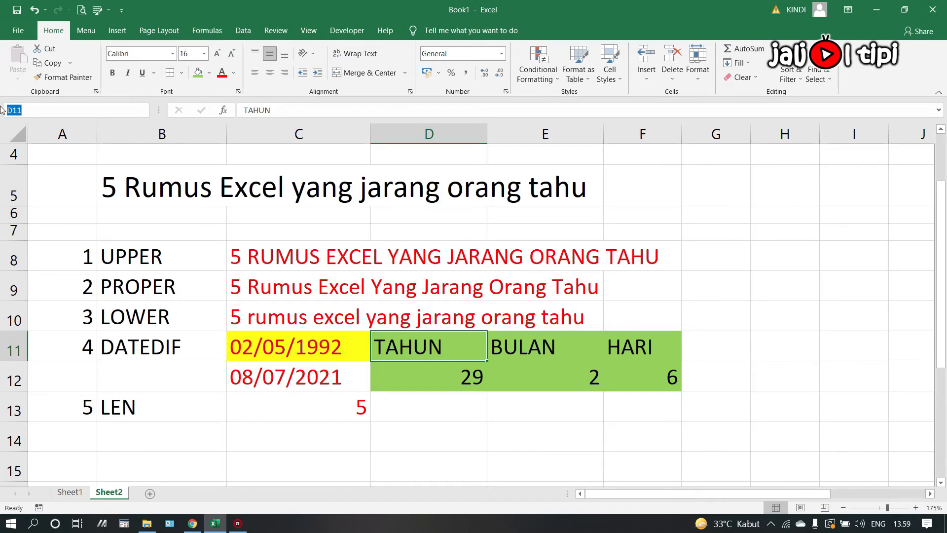
pyautogui.click(404, 352)
# Enter the formula =LEN(D12) in cell C14 to count the digits of the years value, and check the referenced cell.
pyautogui.click(350, 433)
pyautogui.write('=')
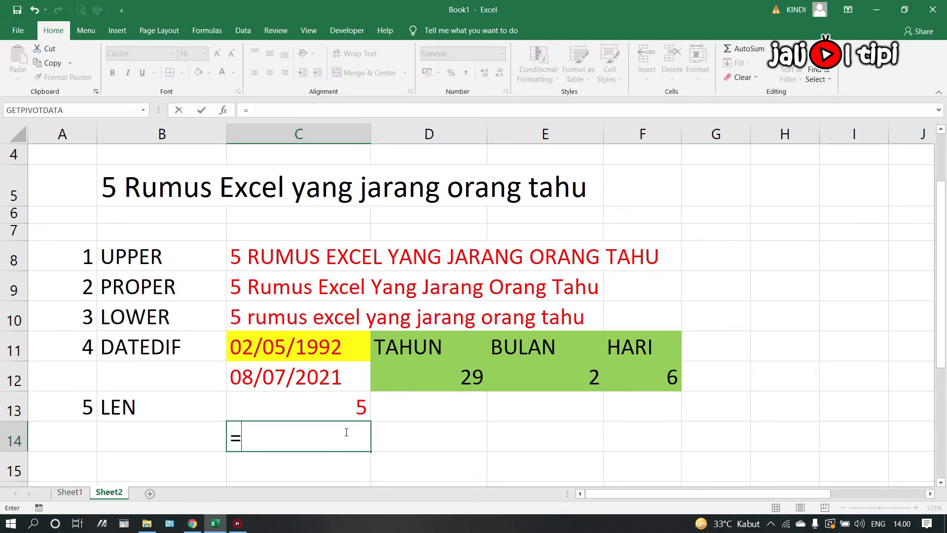
pyautogui.write('LEN(')
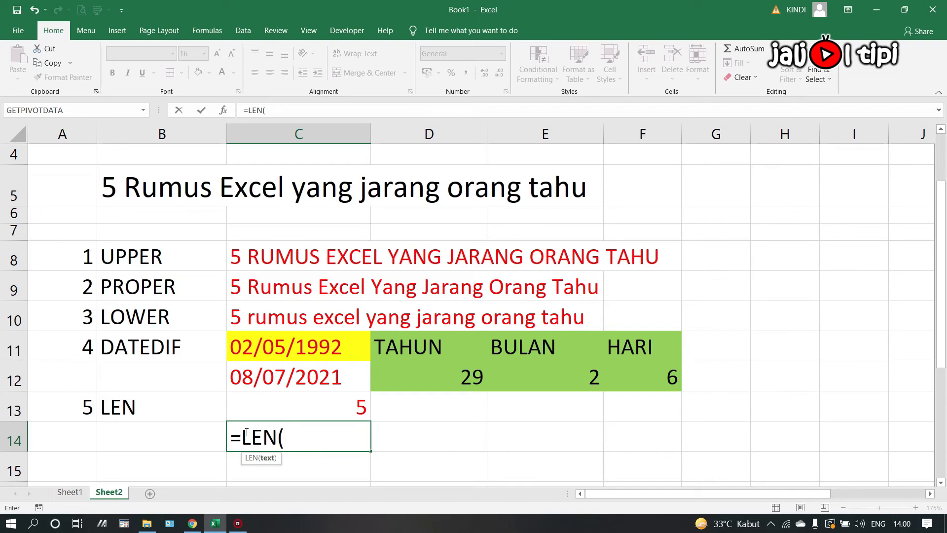
pyautogui.click(411, 378)
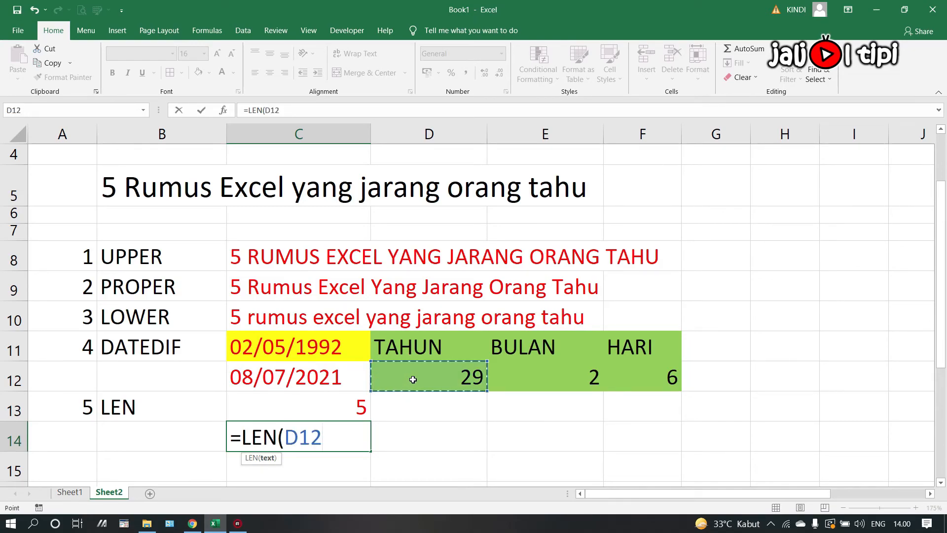
pyautogui.write(')')
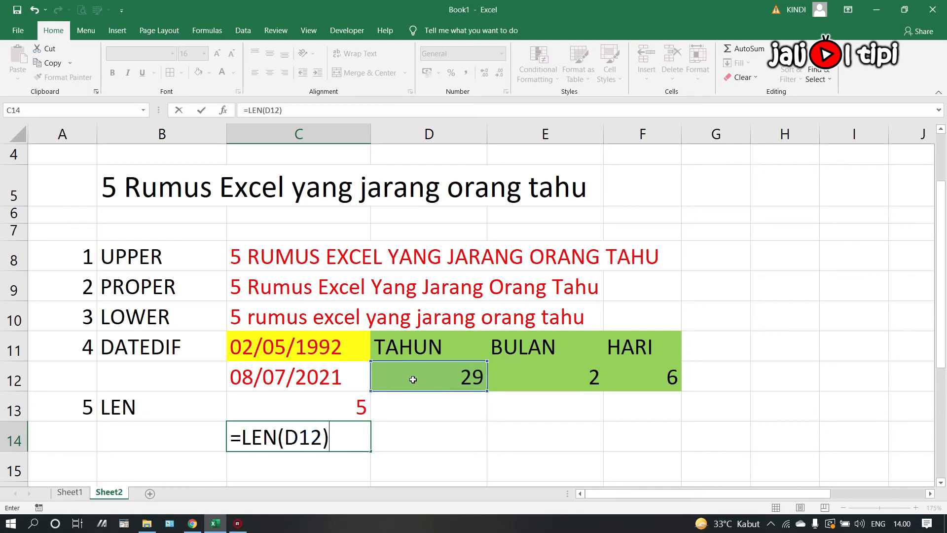
pyautogui.press('Return')
pyautogui.click(262, 423)
pyautogui.click(412, 378)
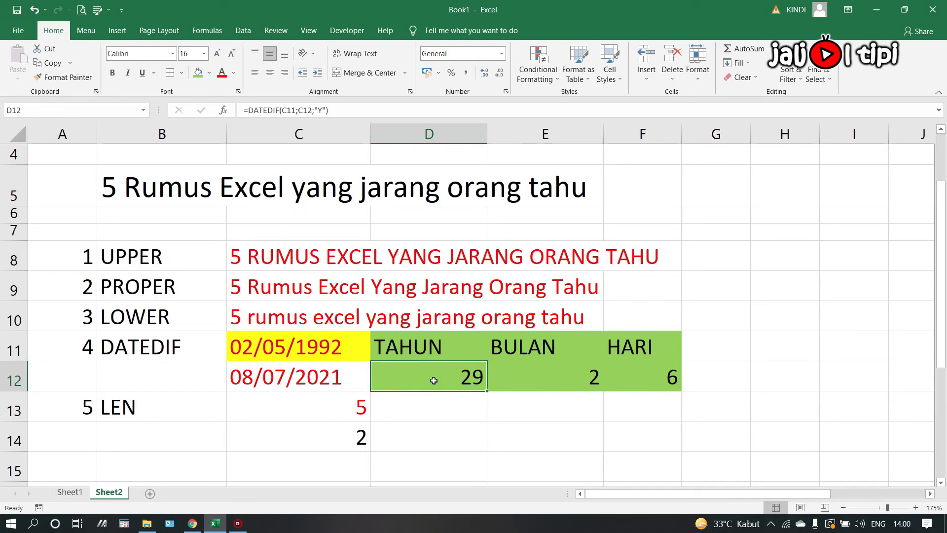
pyautogui.click(342, 440)
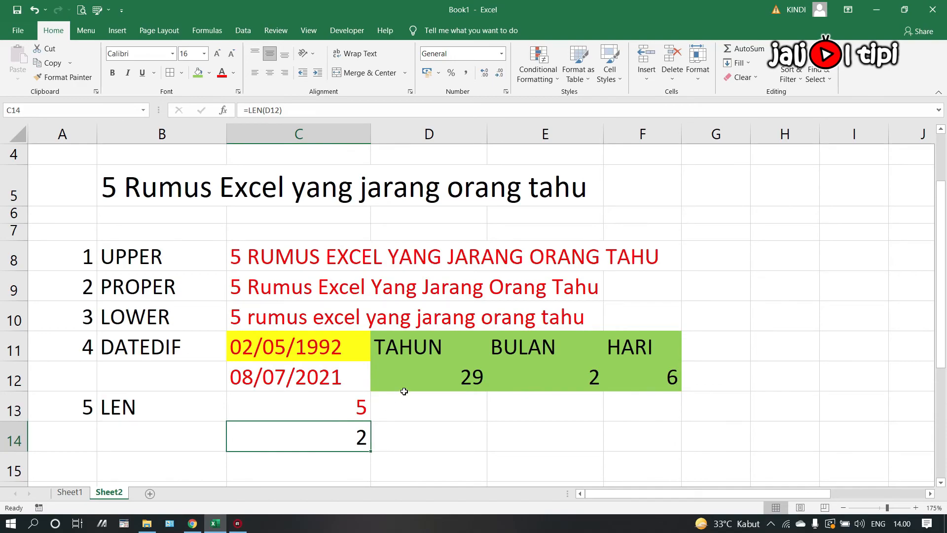
pyautogui.click(417, 379)
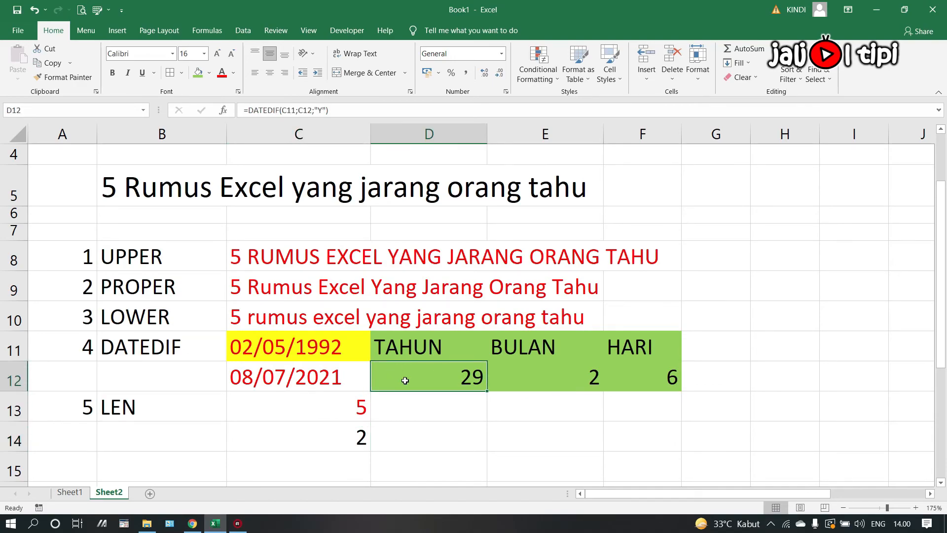